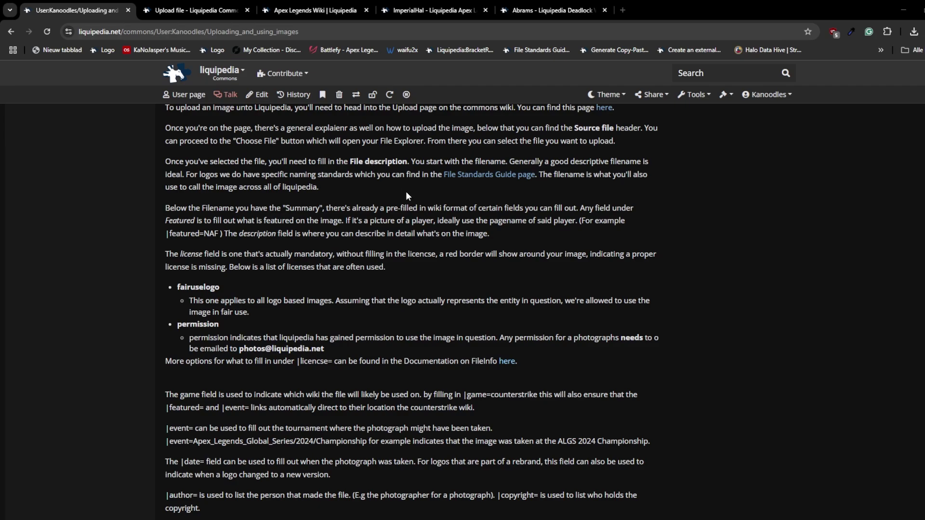
Switch from the image-upload guide to the ImperialHal player page tab.
key(ctrl+4)
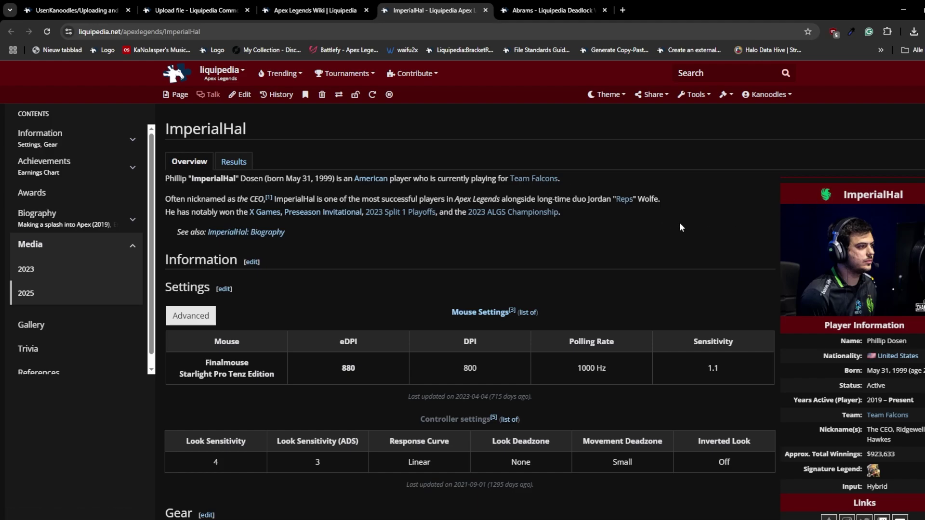
scroll(595, 286, down, 5)
scroll(596, 285, down, 5)
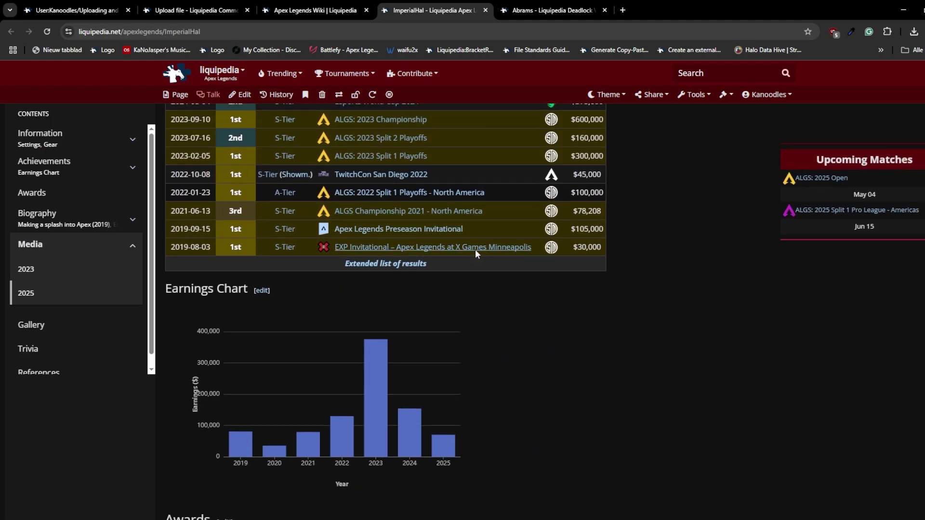
scroll(475, 249, down, 5)
scroll(506, 261, down, 5)
scroll(557, 269, down, 5)
scroll(557, 270, down, 10)
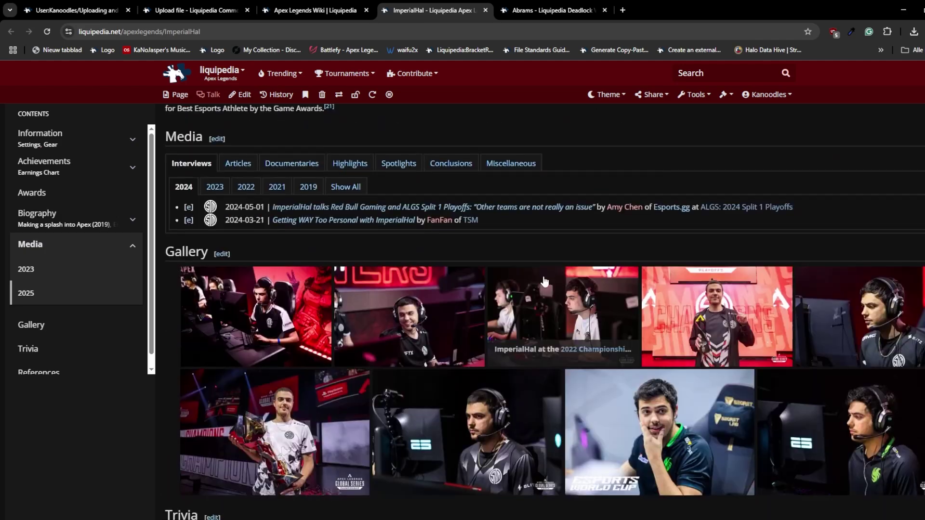
scroll(590, 326, down, 5)
Switch to the Abrams hero page, then expand the Liquipedia wiki-switcher dropdown.
click(526, 9)
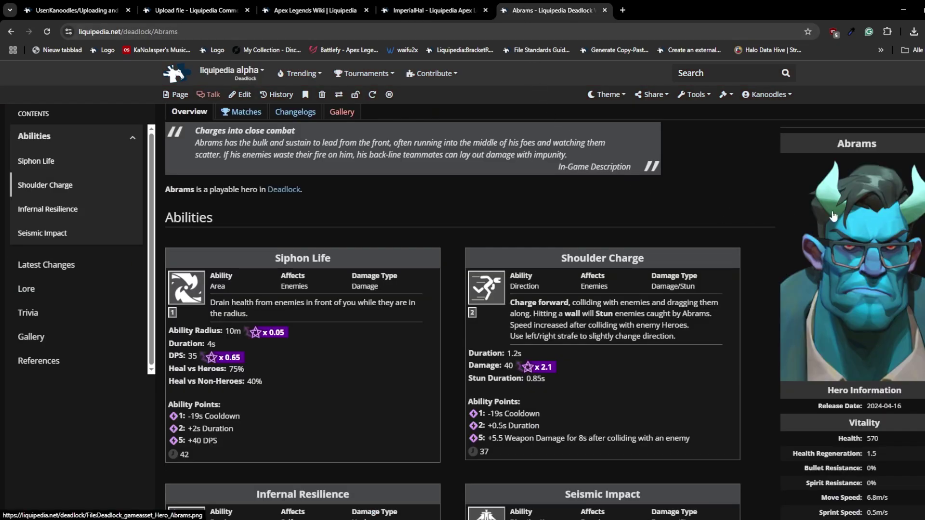
scroll(685, 200, down, 2)
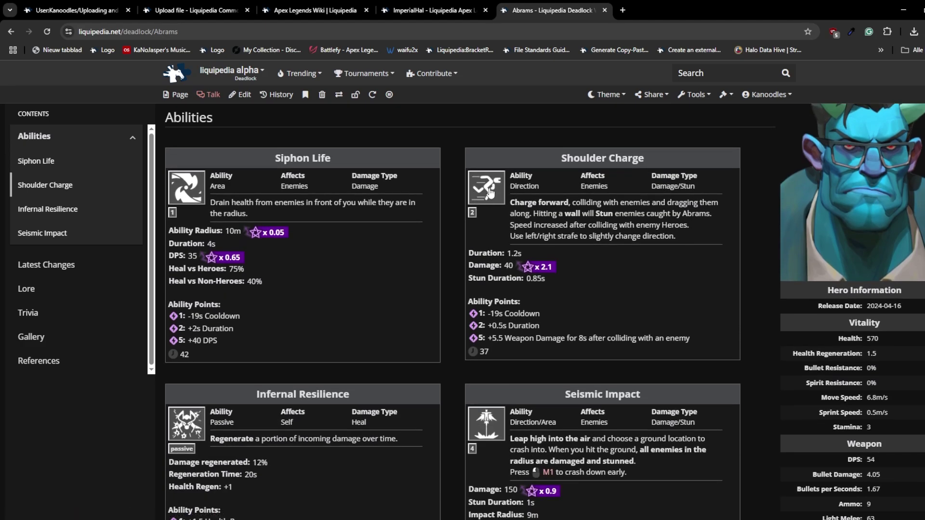
scroll(447, 188, down, 4)
scroll(448, 188, down, 5)
scroll(410, 209, up, 3)
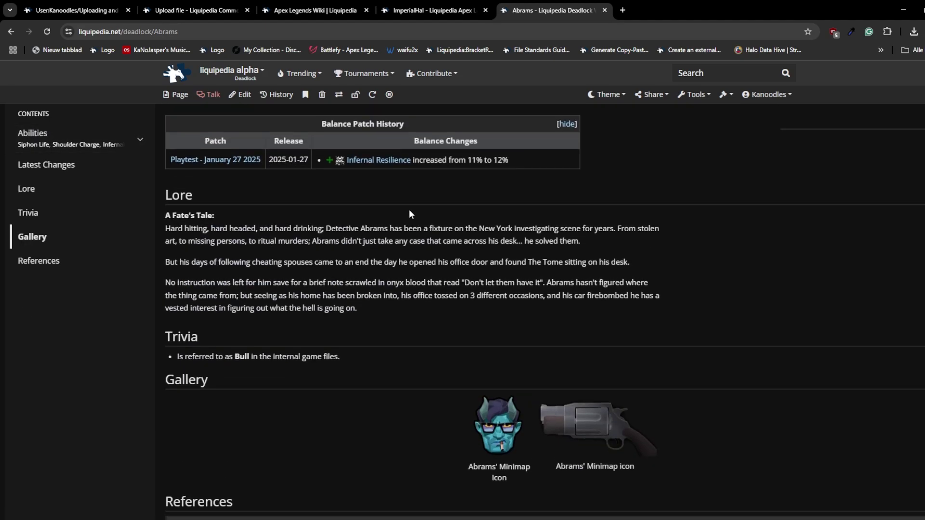
scroll(421, 232, down, 1)
scroll(434, 261, down, 2)
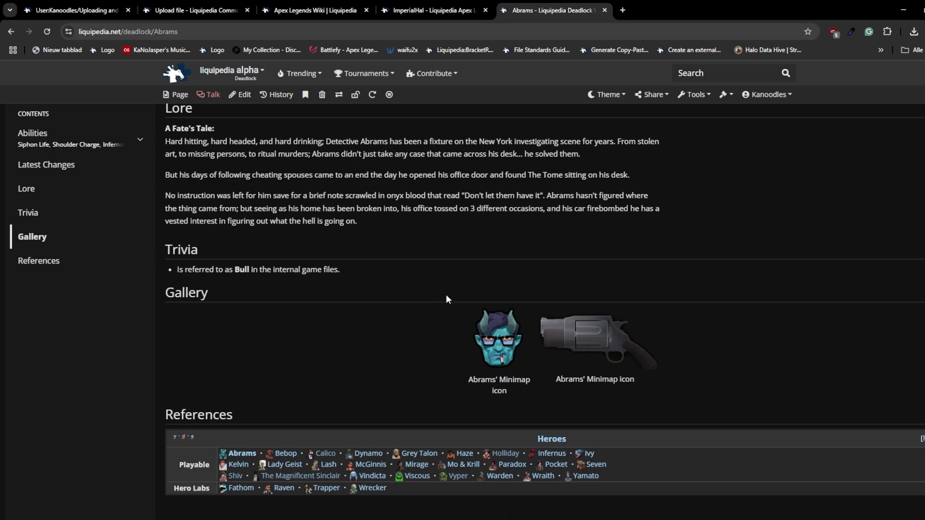
scroll(544, 351, up, 3)
scroll(545, 351, up, 2)
scroll(539, 344, up, 3)
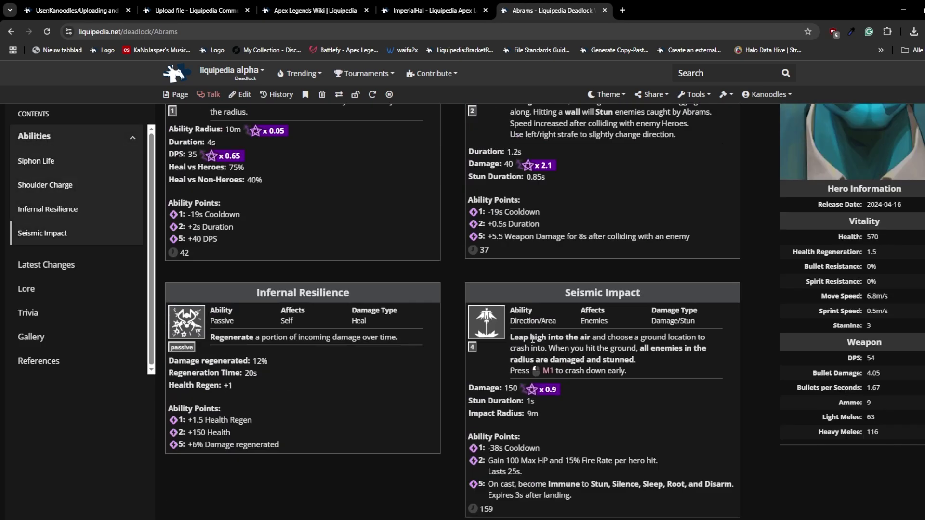
scroll(532, 337, up, 5)
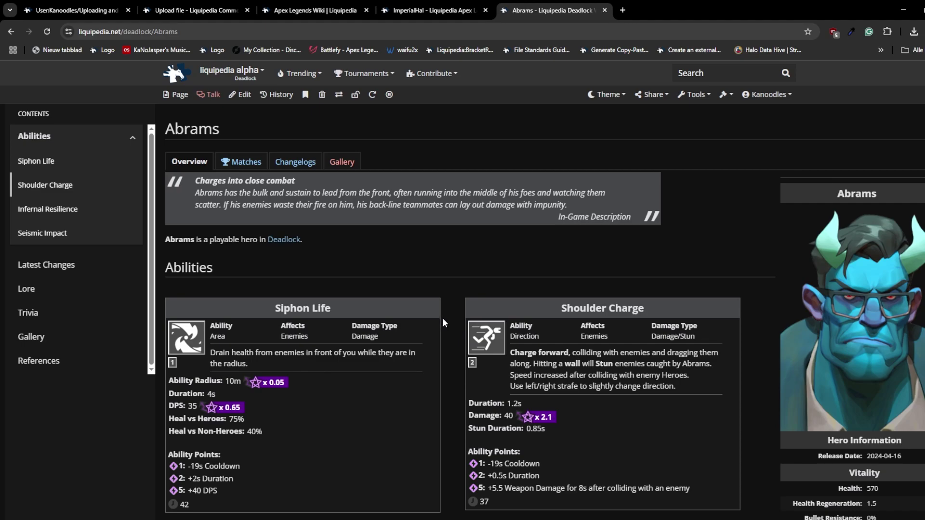
click(245, 78)
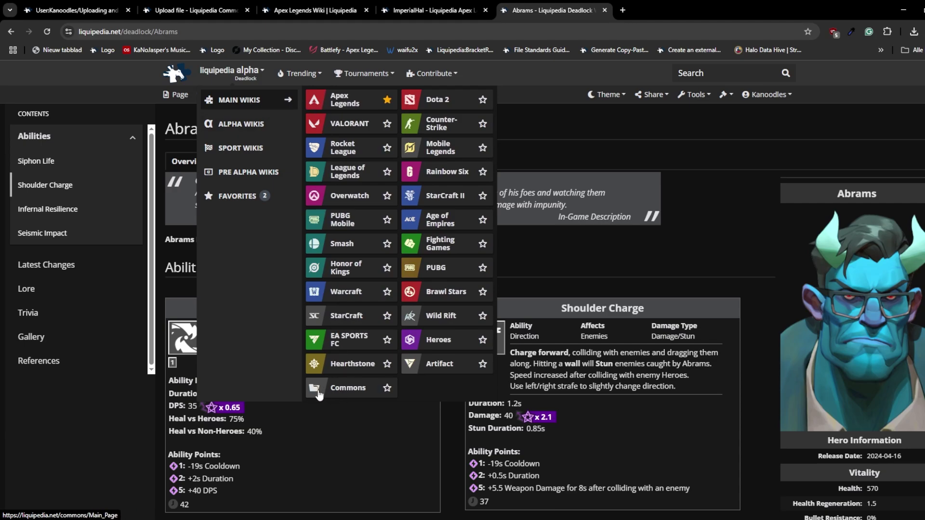
Go to Commons and open Upload, File Standards Guide and Copyrights Repository in new tabs.
click(345, 390)
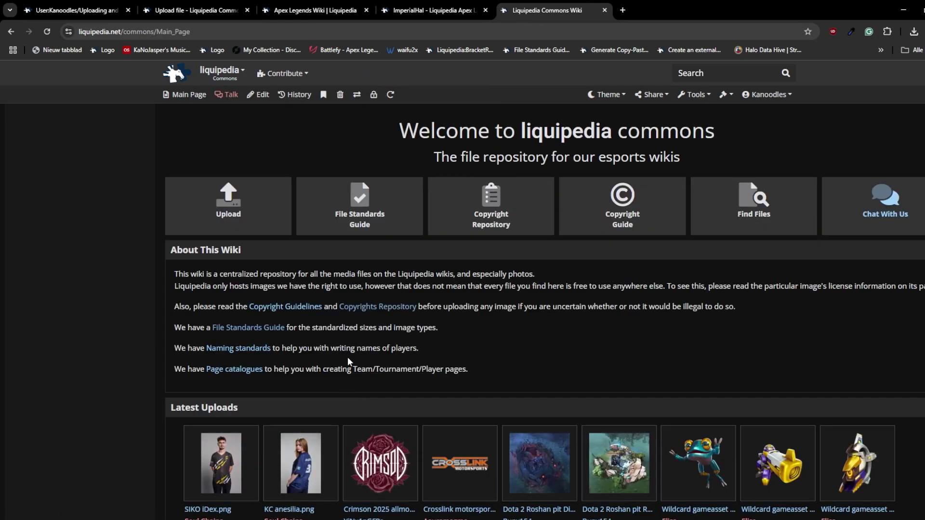
scroll(346, 357, down, 2)
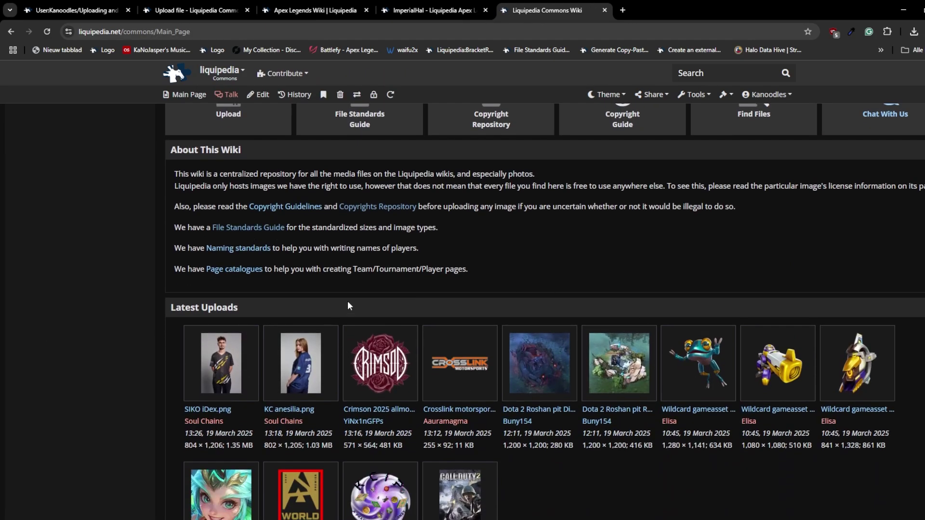
scroll(248, 289, up, 1)
scroll(247, 290, up, 1)
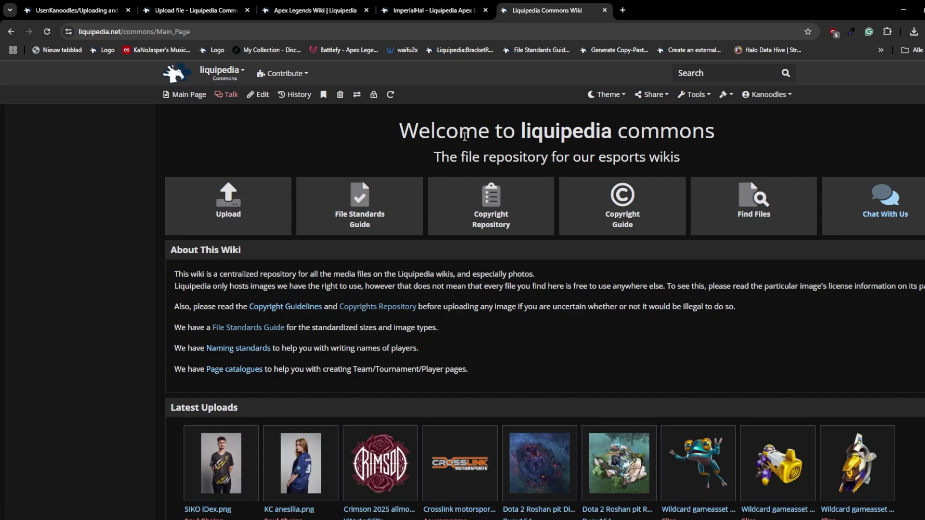
middle_click(222, 208)
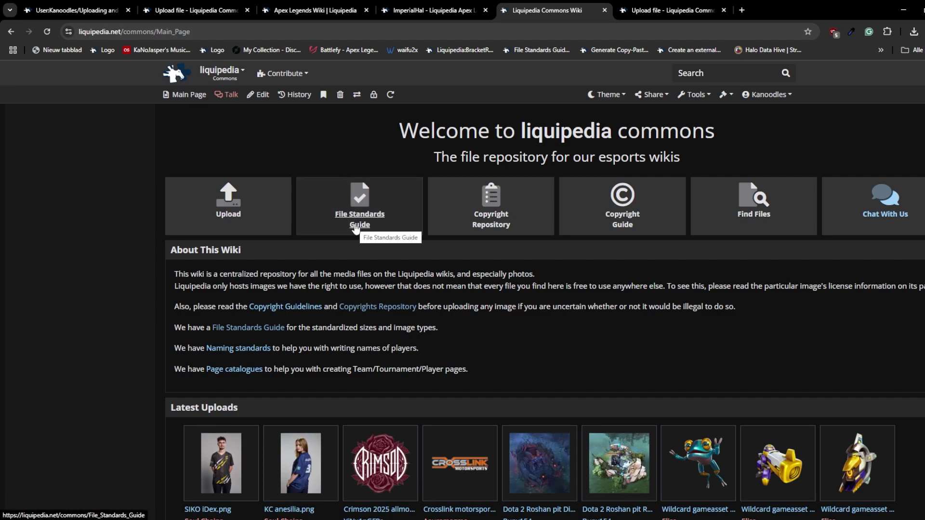
middle_click(485, 220)
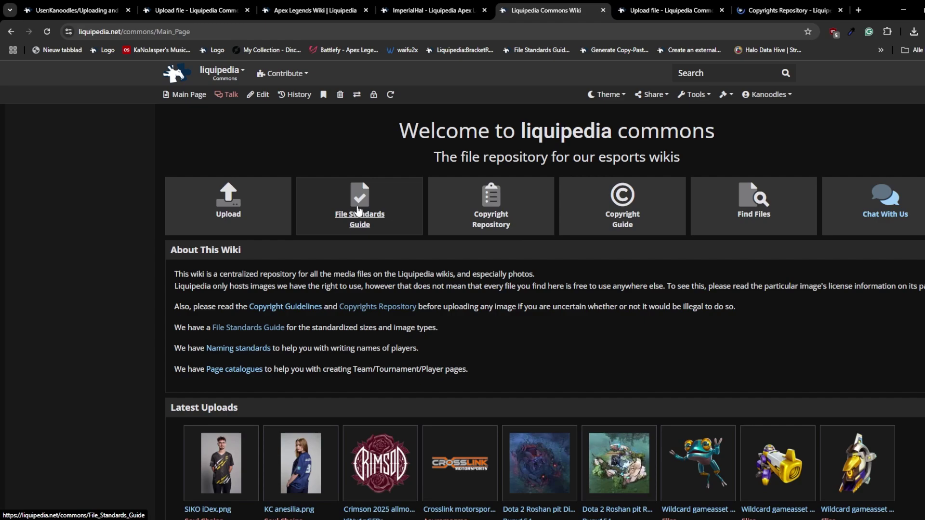
middle_click(360, 214)
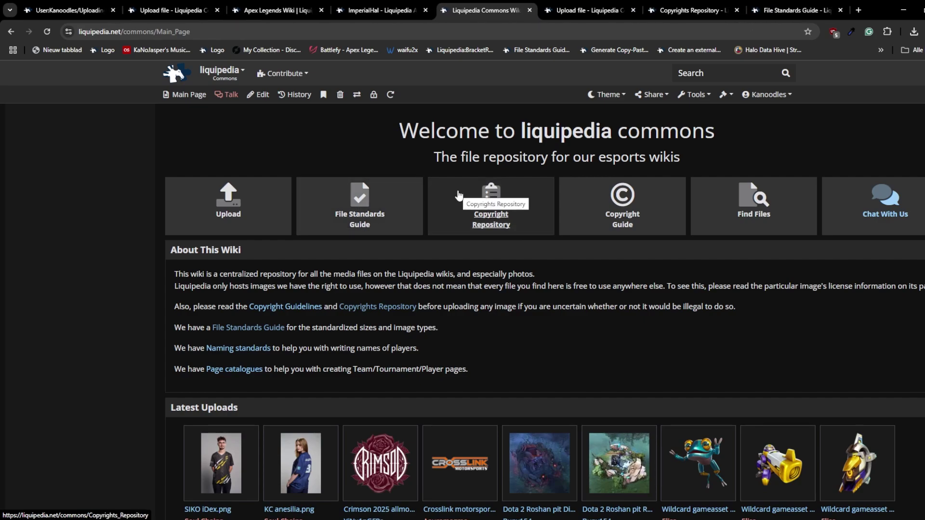
Switch to the Upload file page and highlight the team-logo notice and source/license instructions.
click(588, 10)
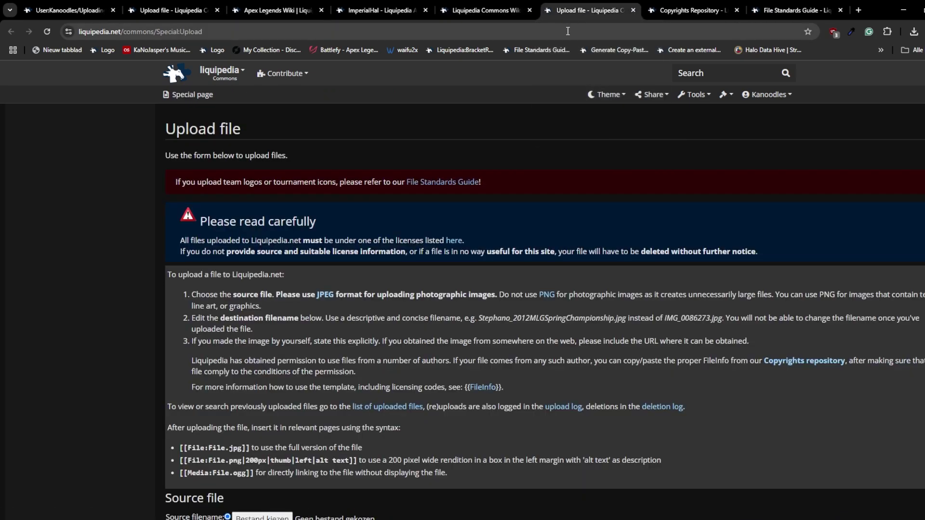
scroll(426, 212, down, 1)
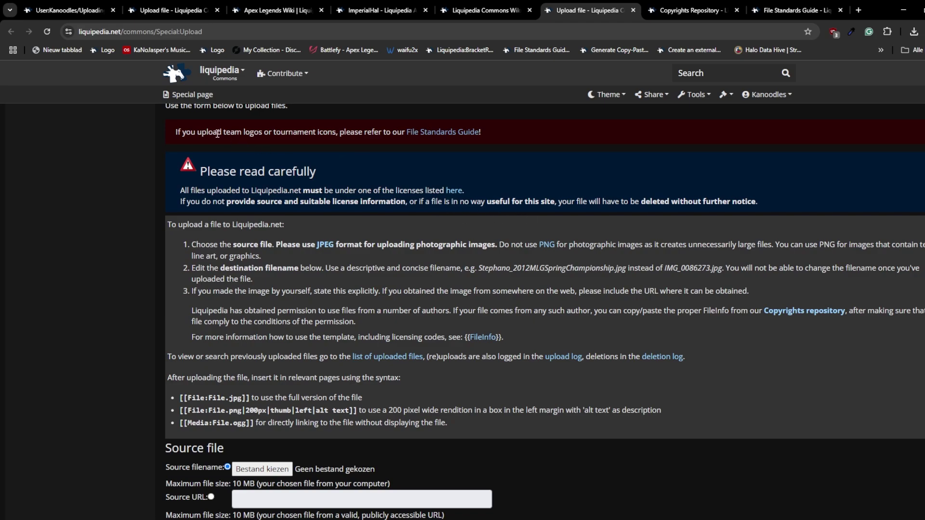
drag(177, 132, 384, 132)
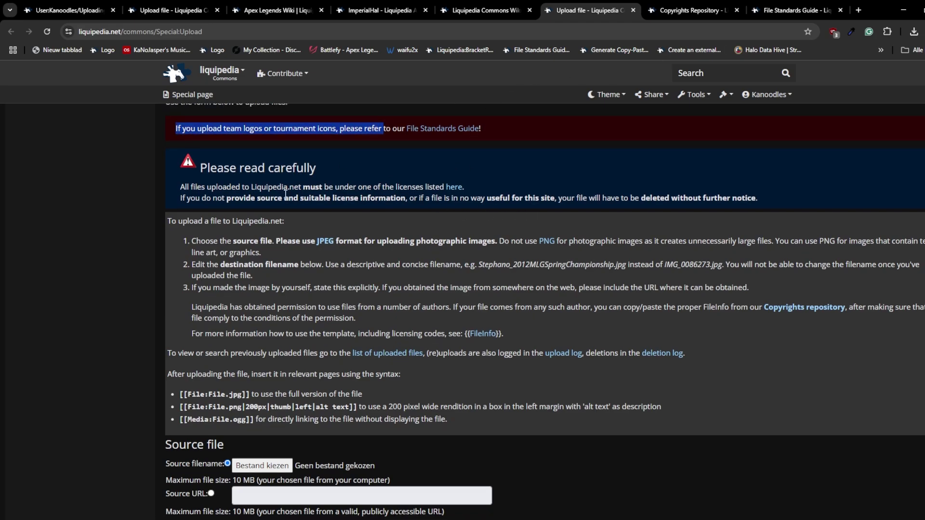
scroll(239, 159, down, 1)
drag(228, 151, 408, 152)
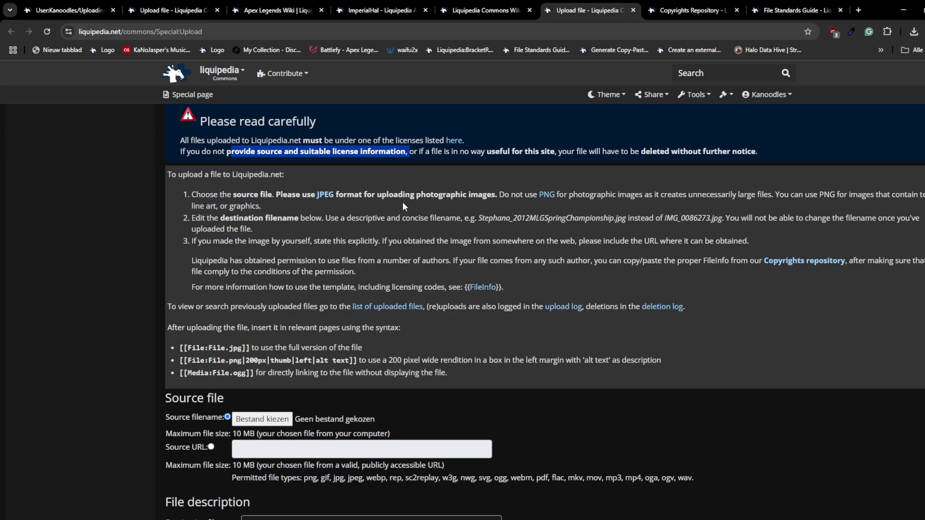
scroll(403, 202, down, 1)
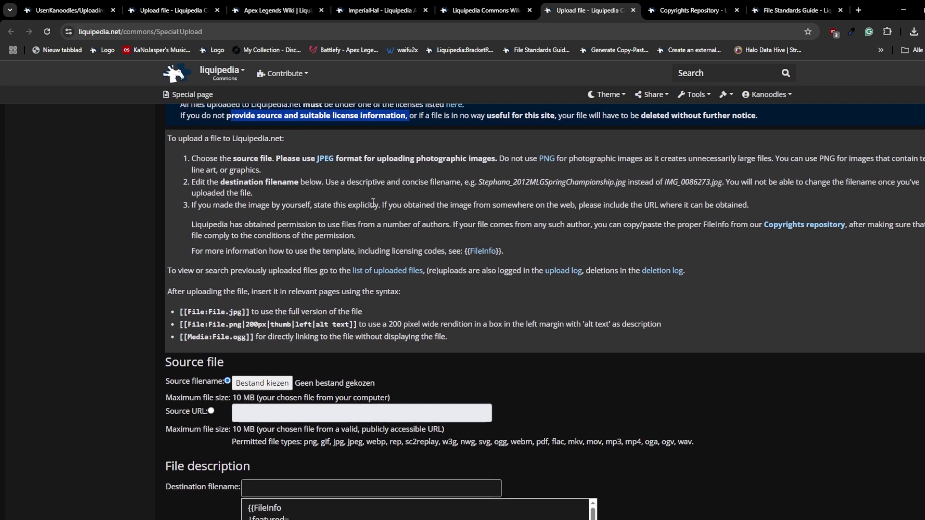
drag(168, 124, 253, 134)
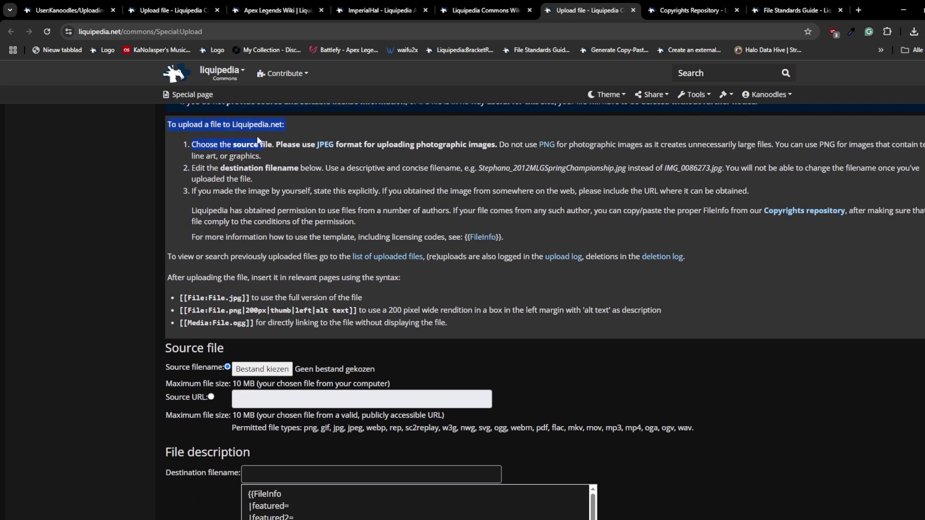
click(258, 140)
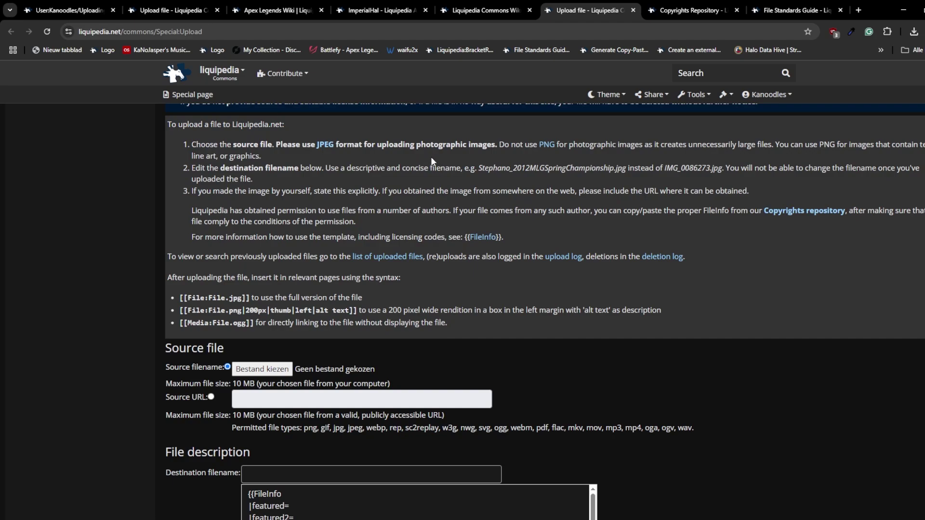
scroll(431, 157, down, 1)
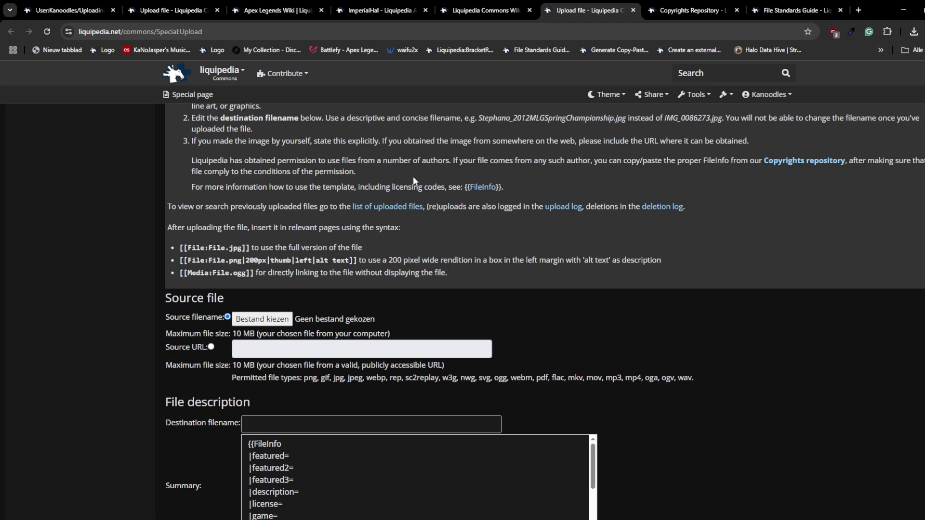
scroll(414, 179, down, 2)
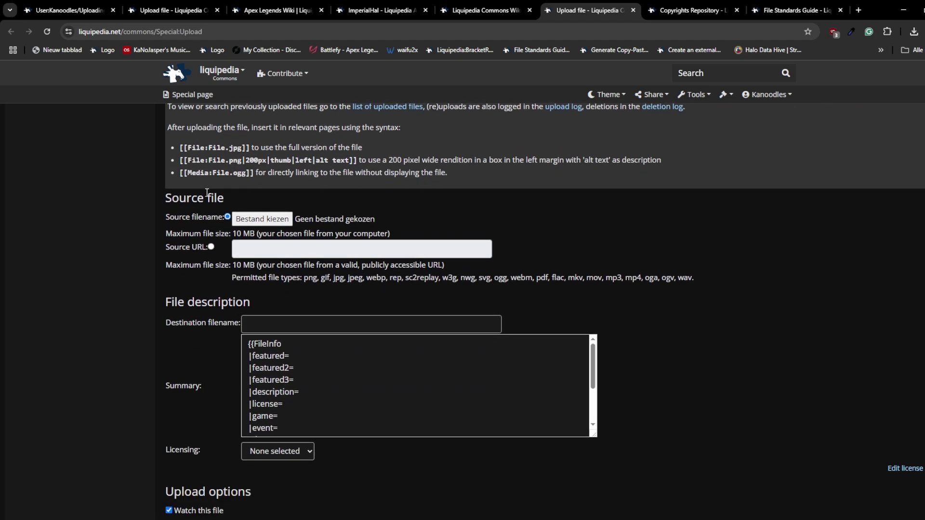
scroll(177, 160, down, 1)
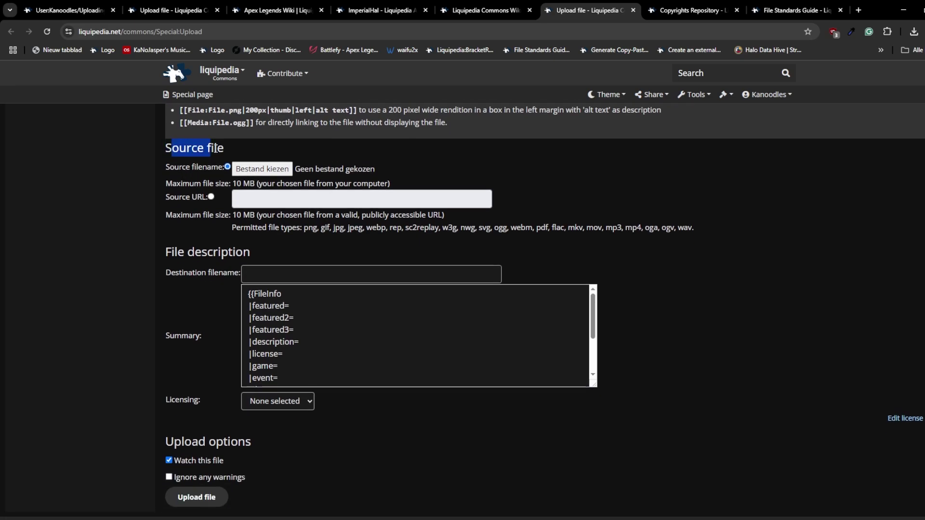
Highlight the Source file heading and note that no source file is chosen yet.
drag(179, 150, 197, 157)
drag(380, 169, 252, 169)
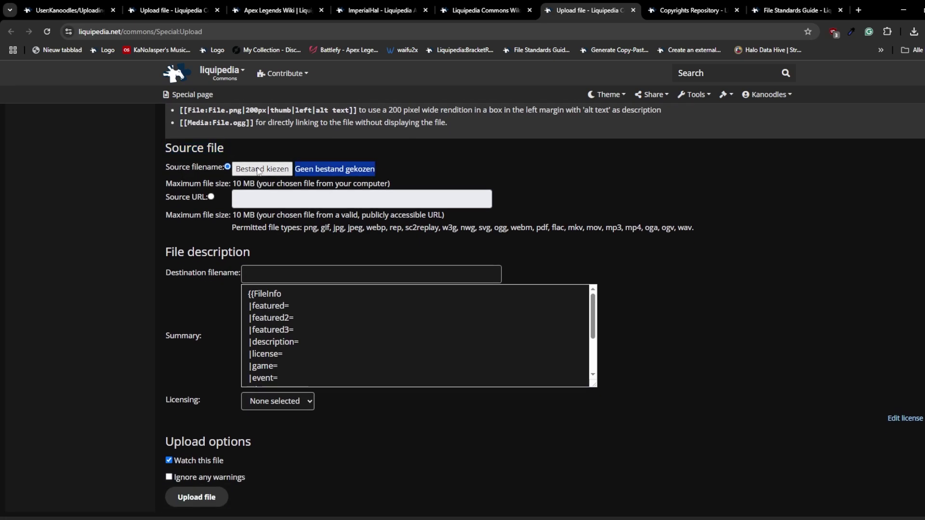
click(251, 169)
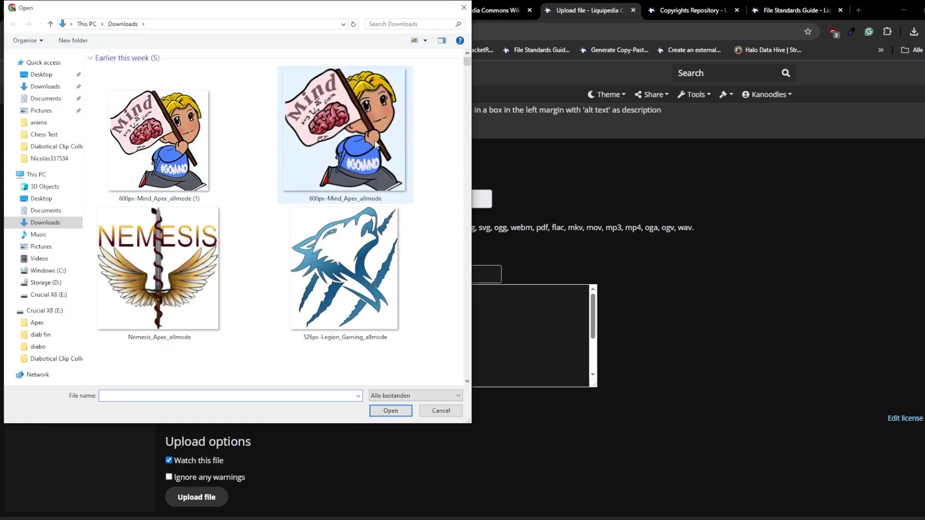
double_click(159, 271)
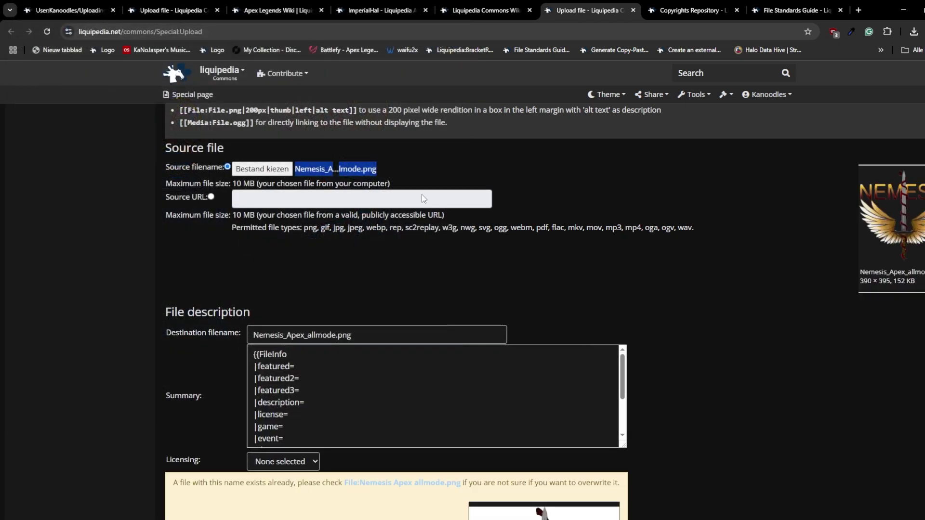
scroll(320, 379, down, 2)
scroll(243, 477, down, 1)
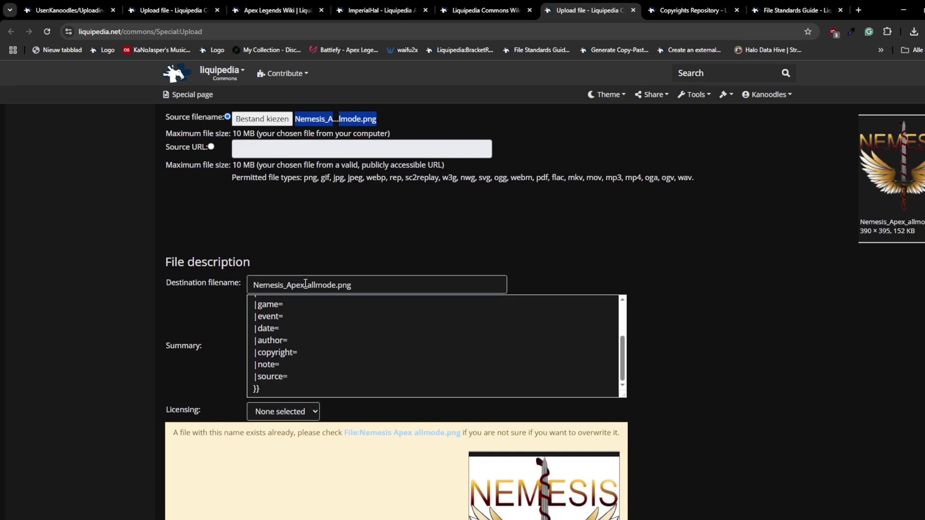
scroll(401, 326, up, 3)
scroll(386, 276, up, 2)
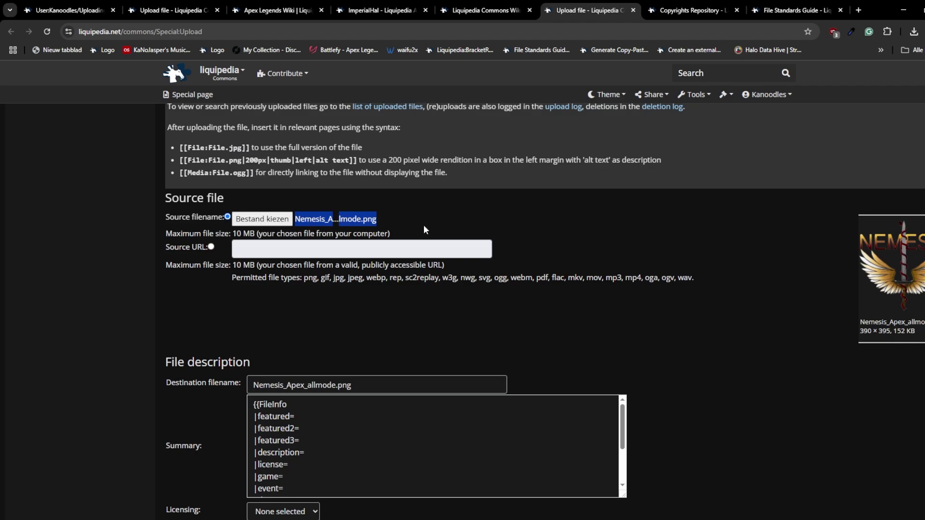
scroll(439, 256, down, 1)
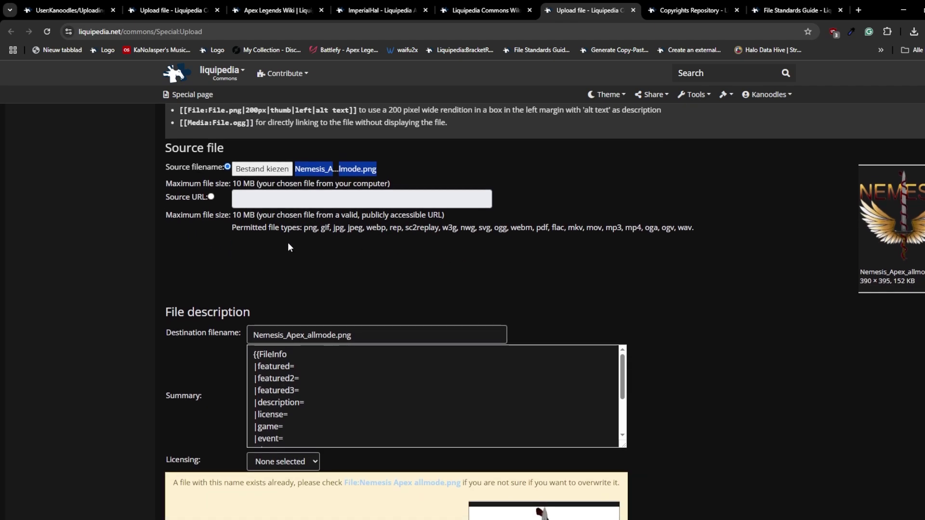
scroll(288, 248, down, 1)
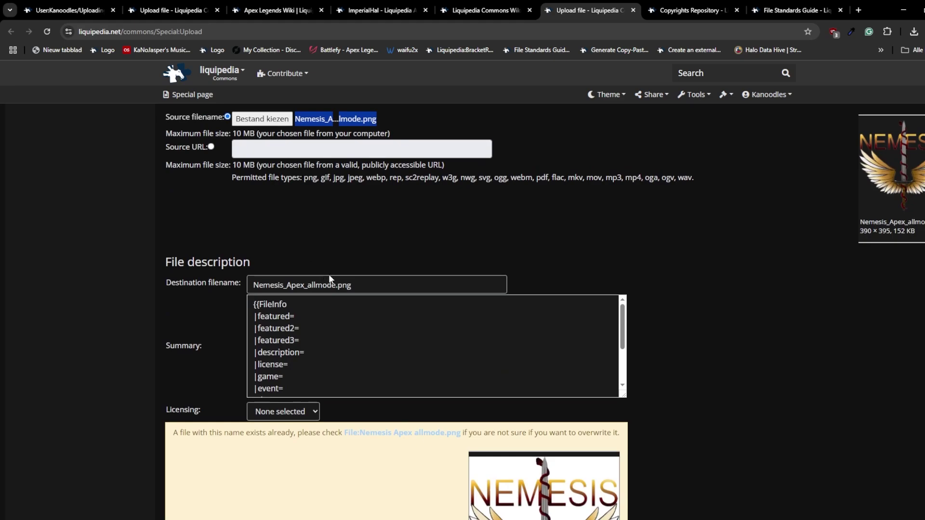
scroll(387, 258, down, 1)
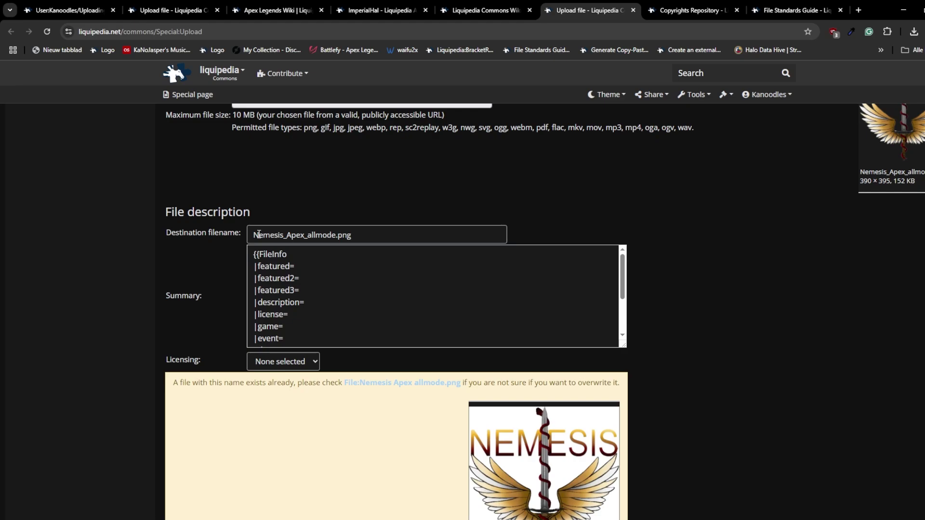
Fill the summary template with featured Nemesis and game apexlegends.
click(305, 278)
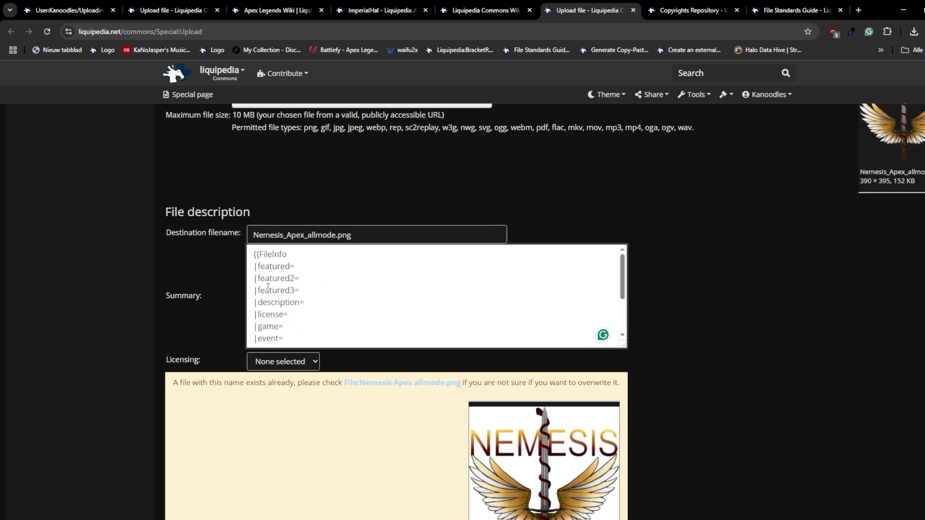
scroll(305, 278, down, 1)
scroll(305, 277, up, 1)
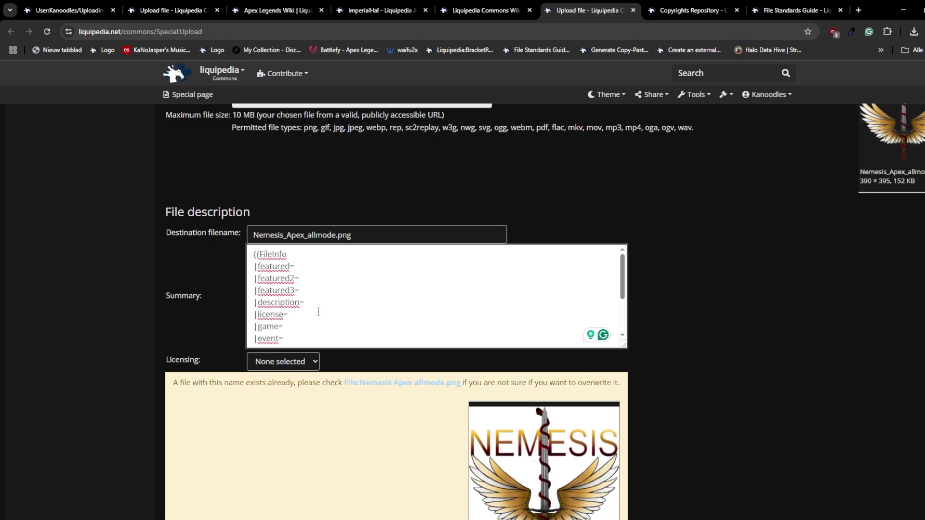
click(315, 263)
text(N)
text(emesis)
click(323, 328)
text(apexle)
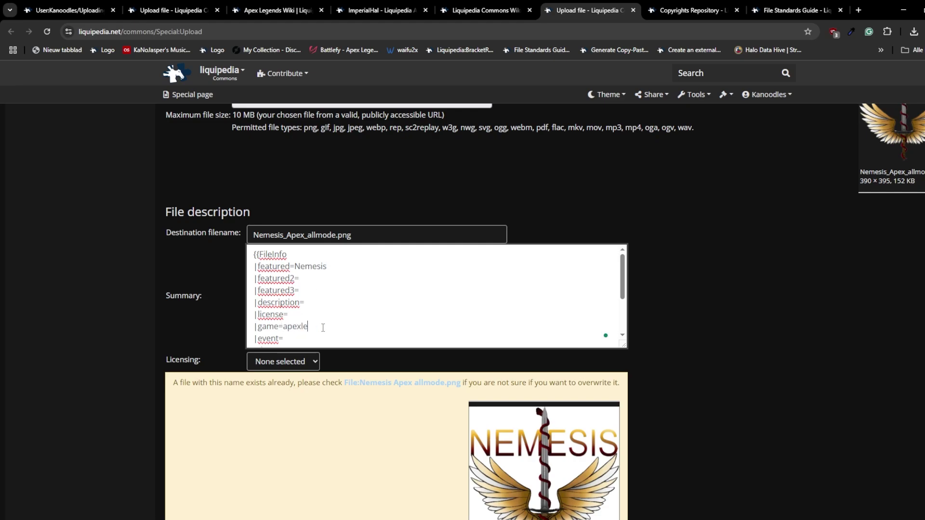
text(gends)
scroll(685, 456, down, 1)
scroll(743, 376, up, 1)
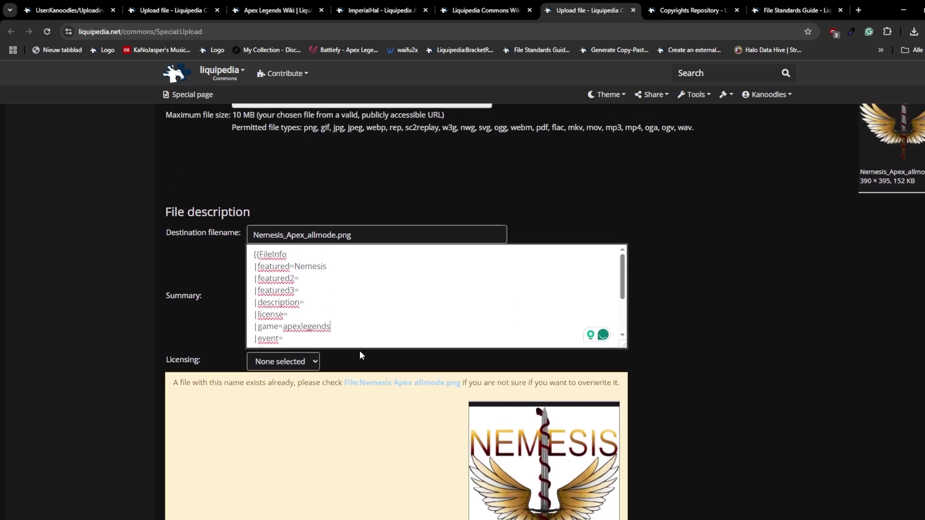
Set the description field to 'PlayerX at the X Games'.
click(318, 304)
text(5)
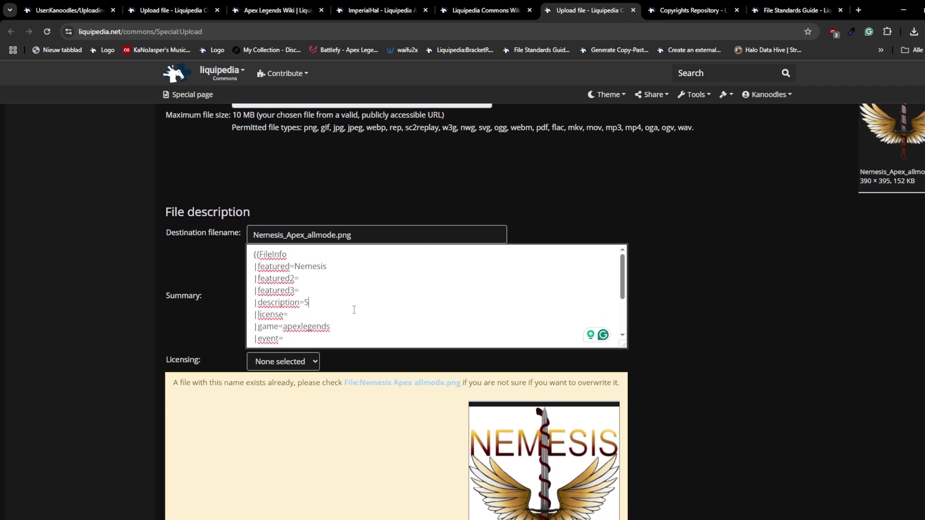
text(Nemesis Te)
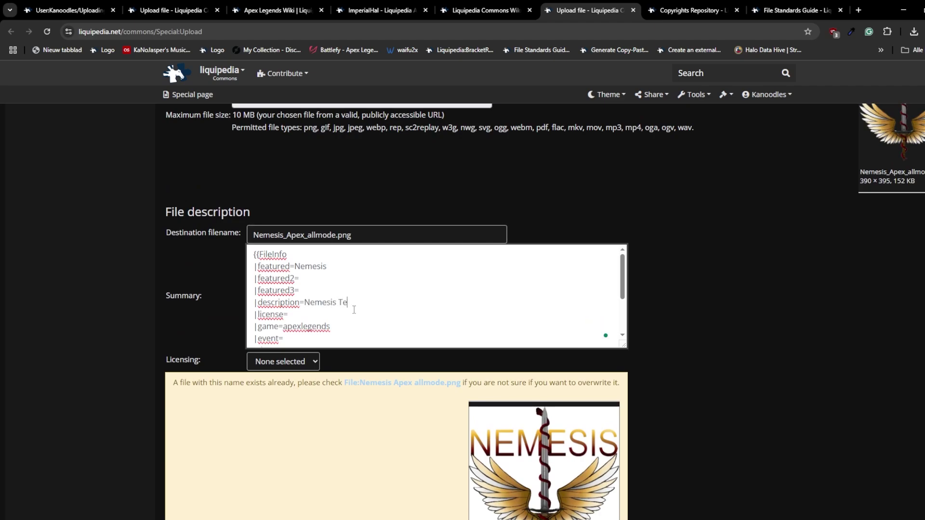
text(am Logo)
drag(304, 304, 400, 305)
text(PlayerX)
text( at the X Games)
drag(392, 303, 305, 304)
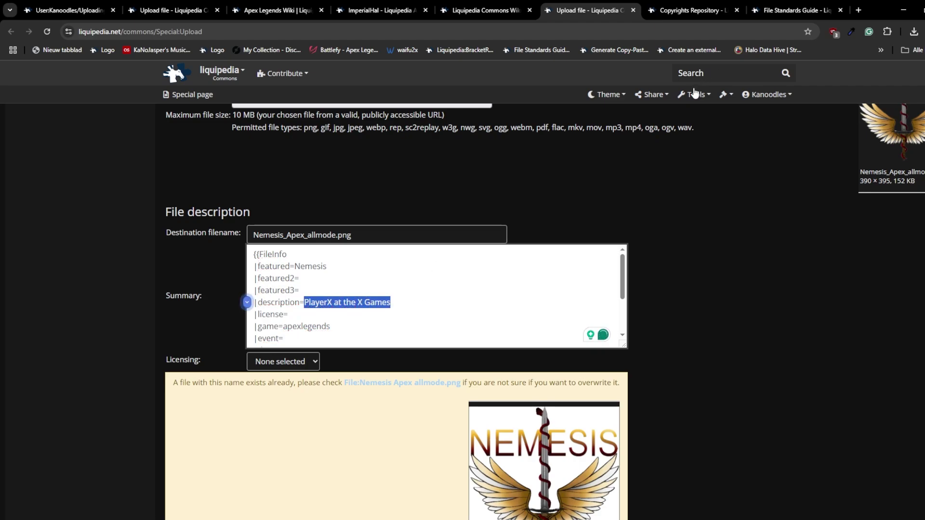
Set the license field to fairuselogo.
click(299, 315)
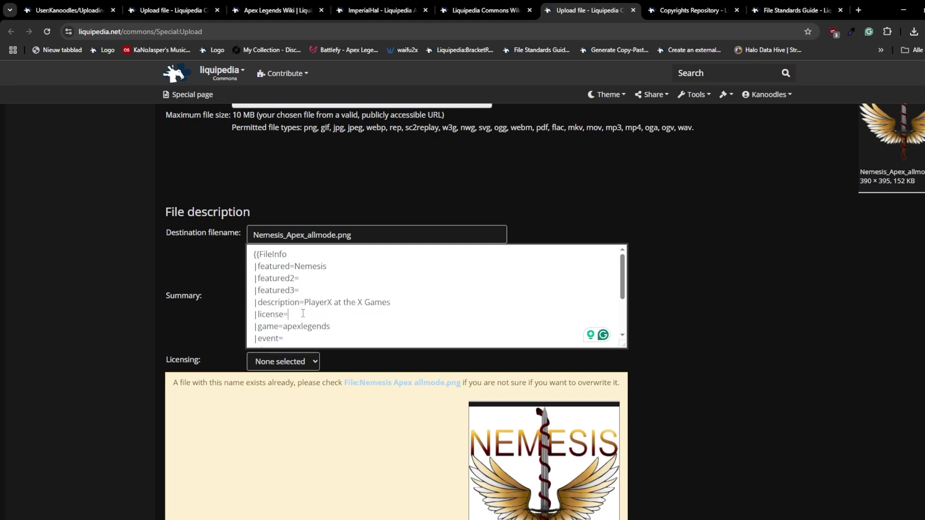
drag(304, 314, 225, 321)
click(306, 318)
text(fairuselogo)
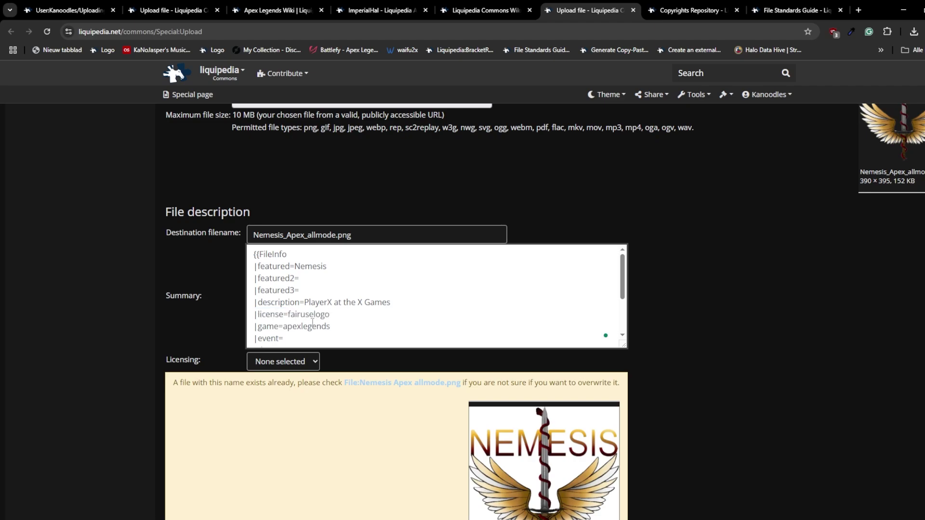
drag(331, 315, 289, 316)
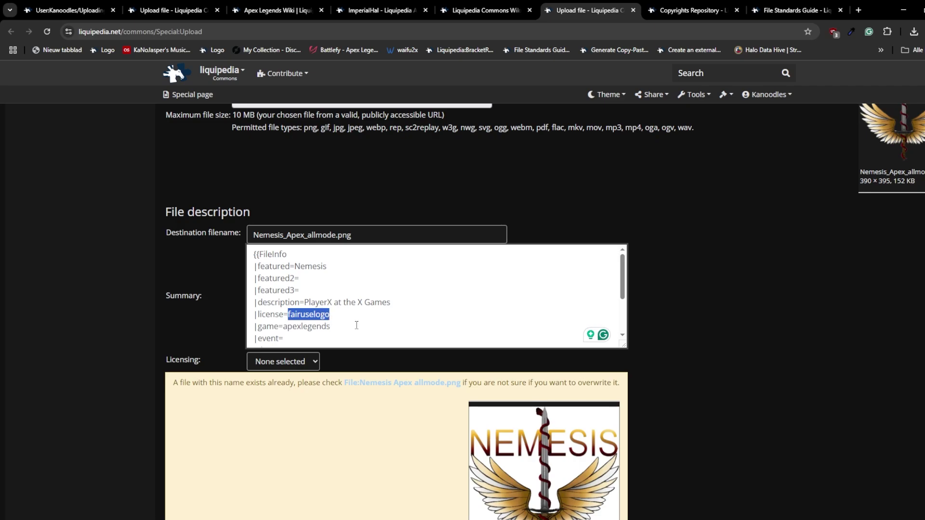
scroll(357, 325, down, 1)
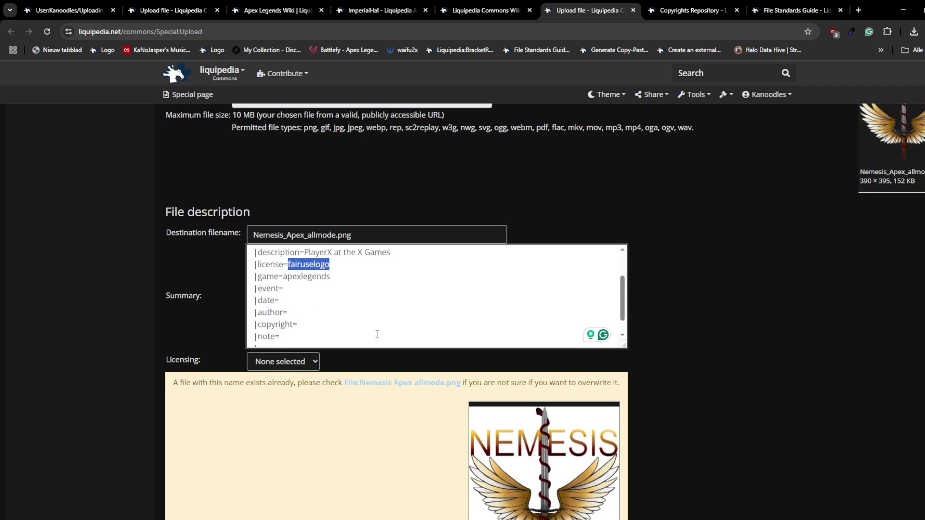
scroll(377, 330, up, 1)
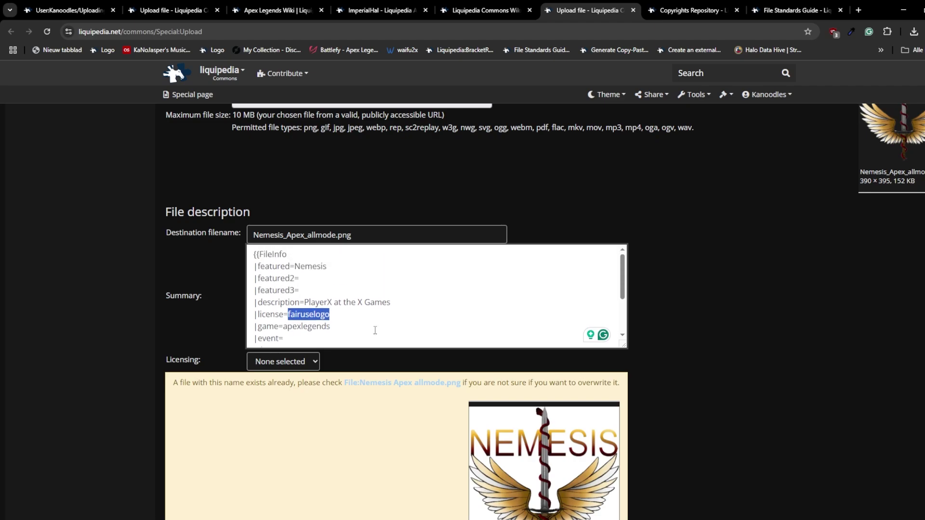
text(permiss)
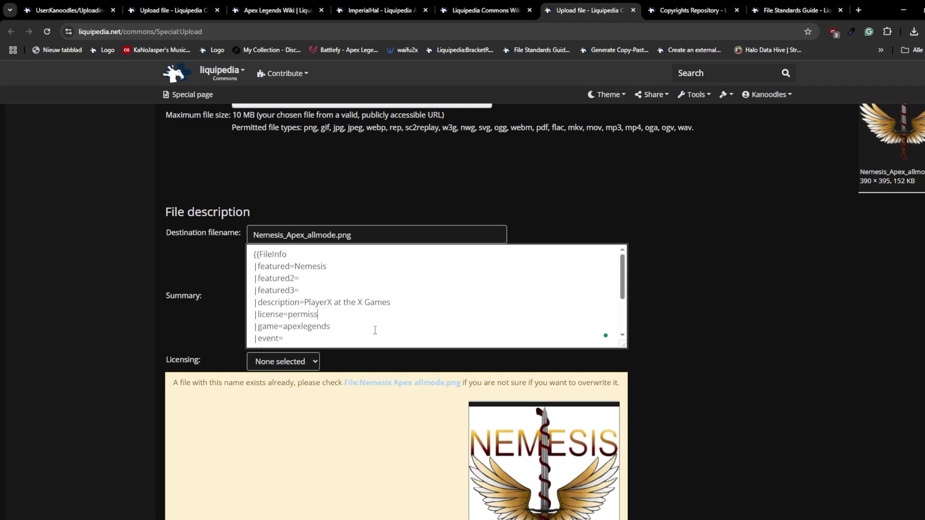
text(ion)
scroll(341, 323, down, 1)
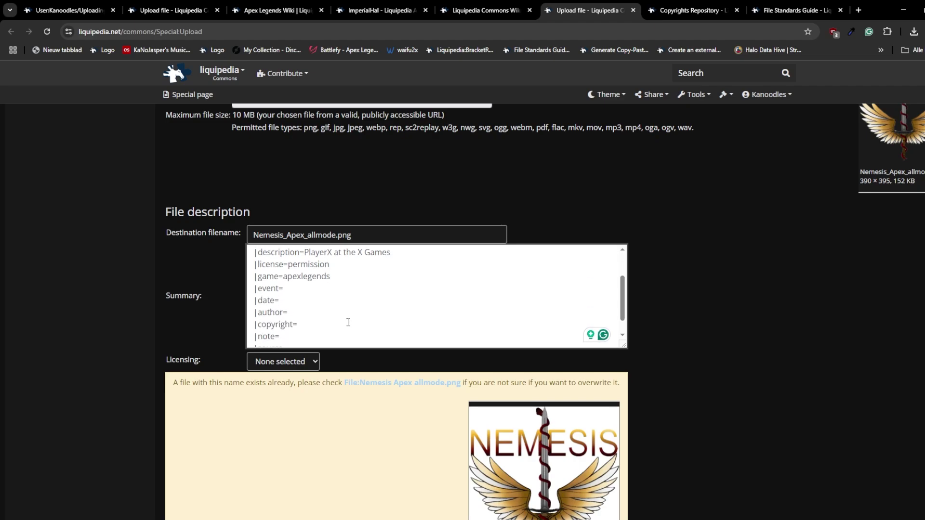
Review the event, date and author fields of the file information template.
click(296, 289)
click(300, 302)
scroll(319, 304, down, 1)
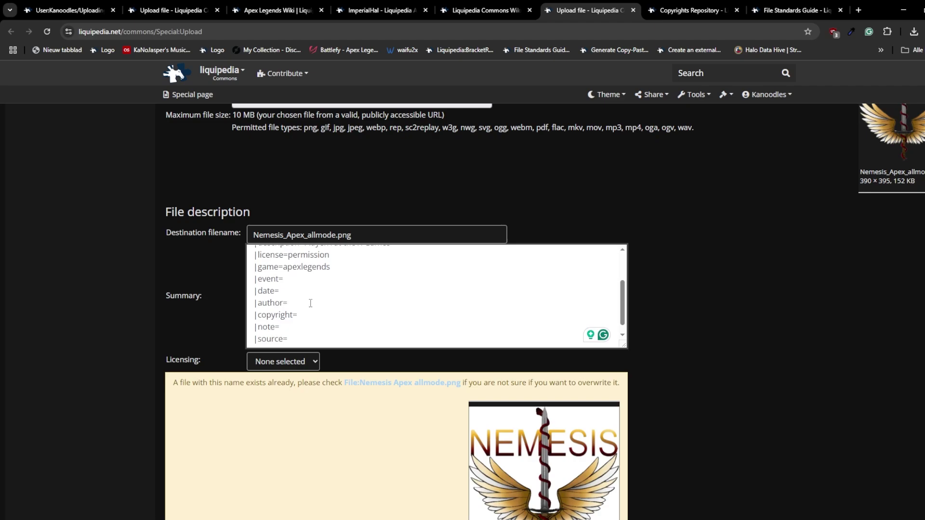
click(307, 293)
mouse_move(332, 295)
mouse_down()
mouse_move(258, 291)
mouse_move(257, 305)
mouse_up()
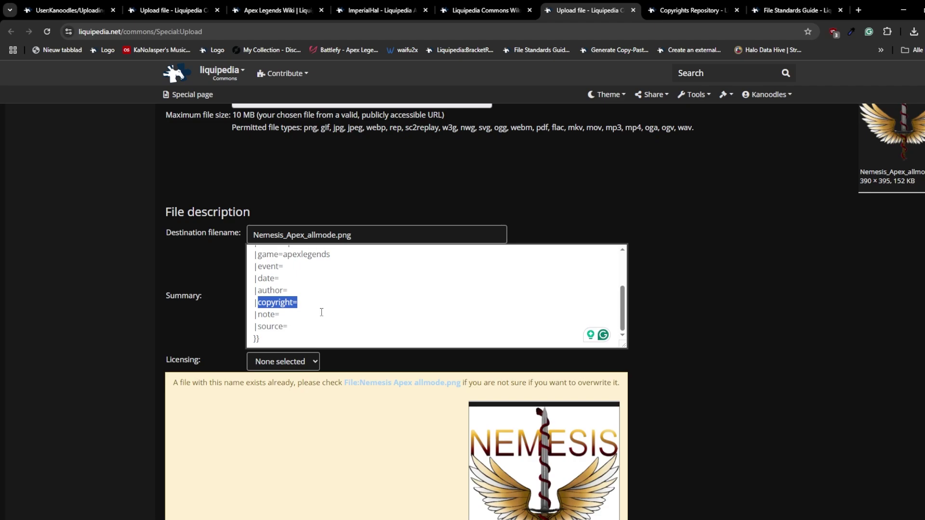
Review the note, source and license=permission lines, then open the Commons main page in a new tab.
drag(325, 316, 231, 319)
drag(287, 327, 239, 330)
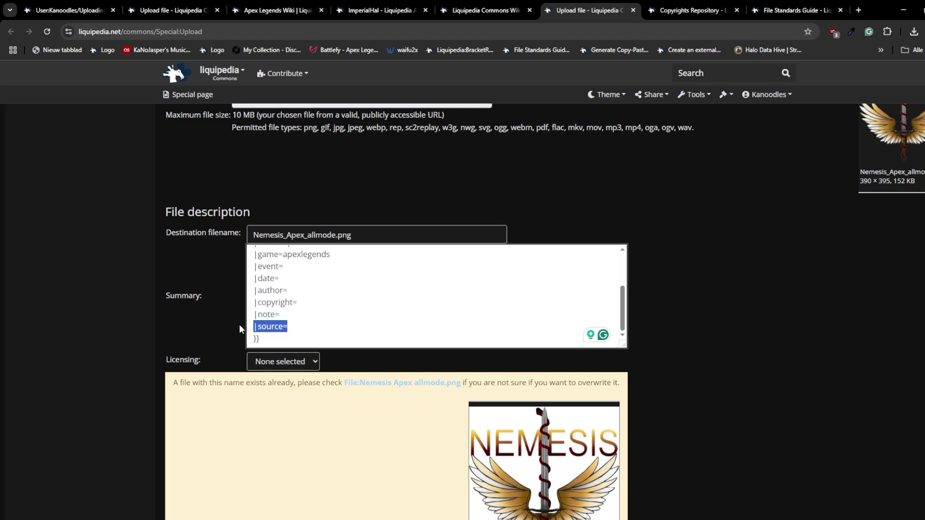
click(325, 325)
scroll(321, 310, down, 1)
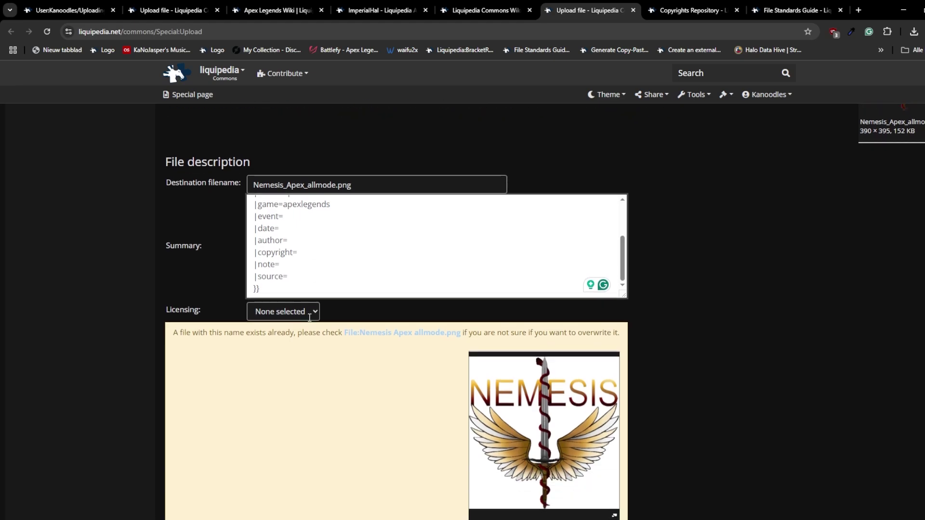
scroll(355, 244, up, 1)
drag(354, 243, 289, 244)
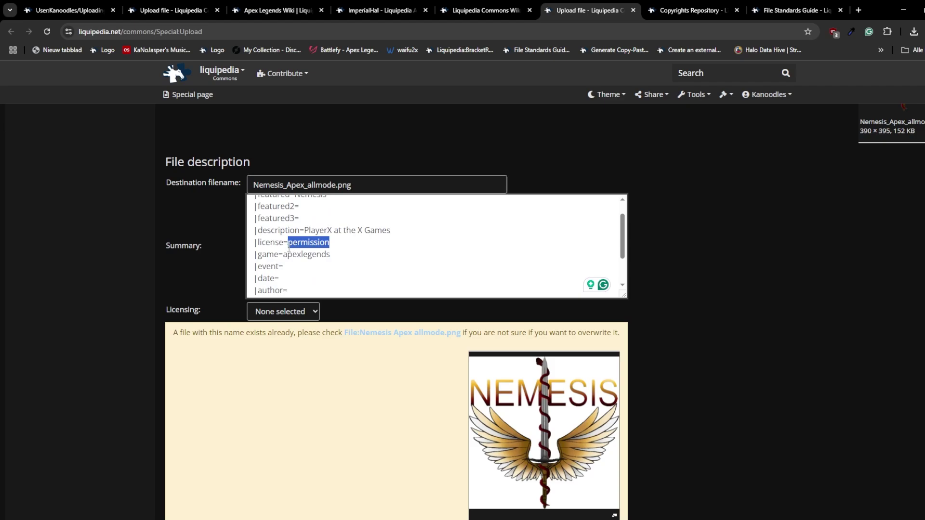
middle_click(174, 72)
Browse the Latest Uploads on the main page, then return to the Nemesis_Apex_allmode.png upload form.
click(612, 10)
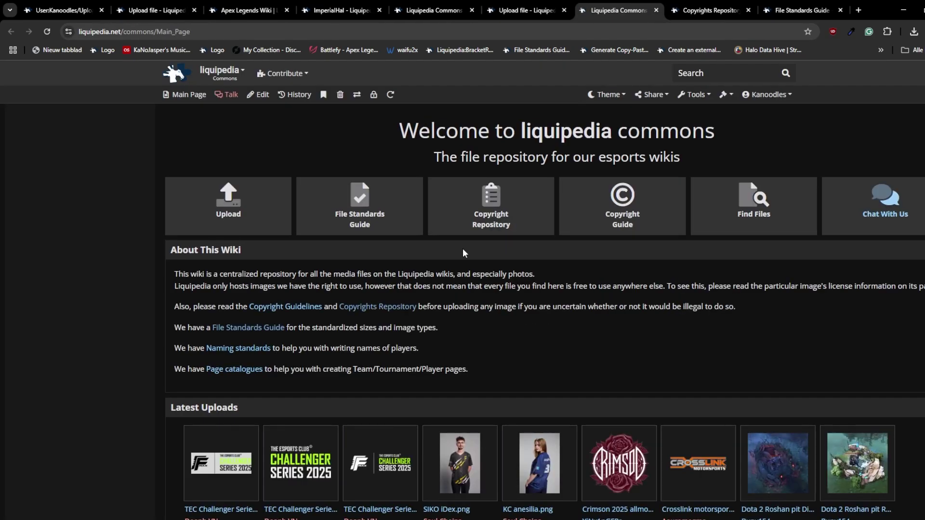
scroll(463, 248, down, 3)
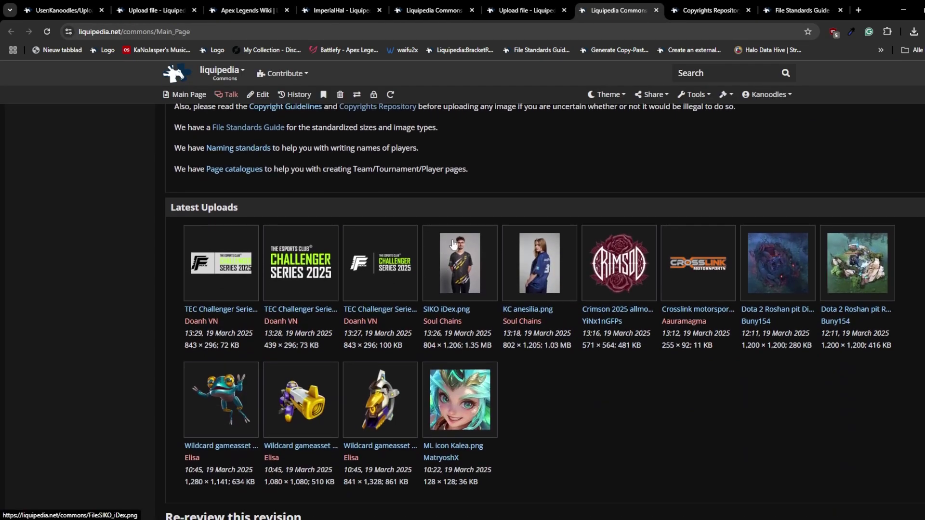
scroll(452, 244, down, 1)
scroll(453, 245, down, 1)
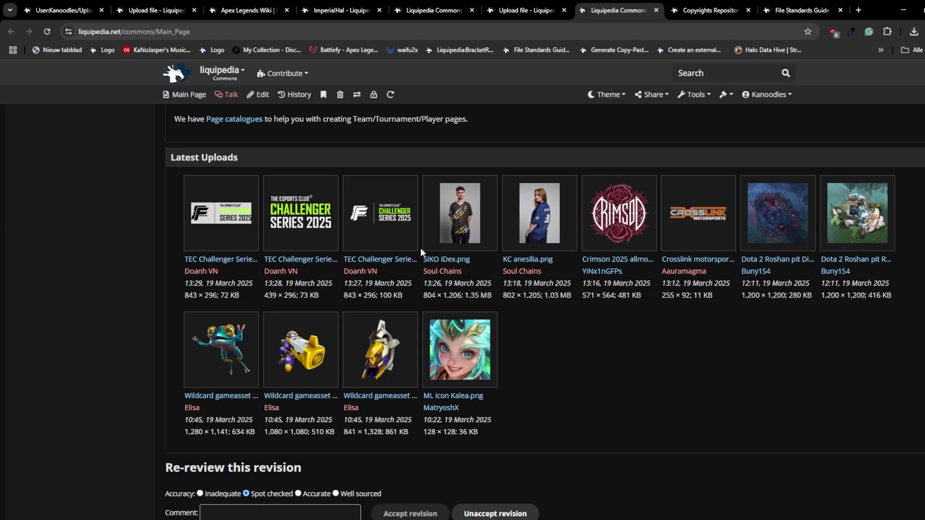
scroll(409, 268, up, 2)
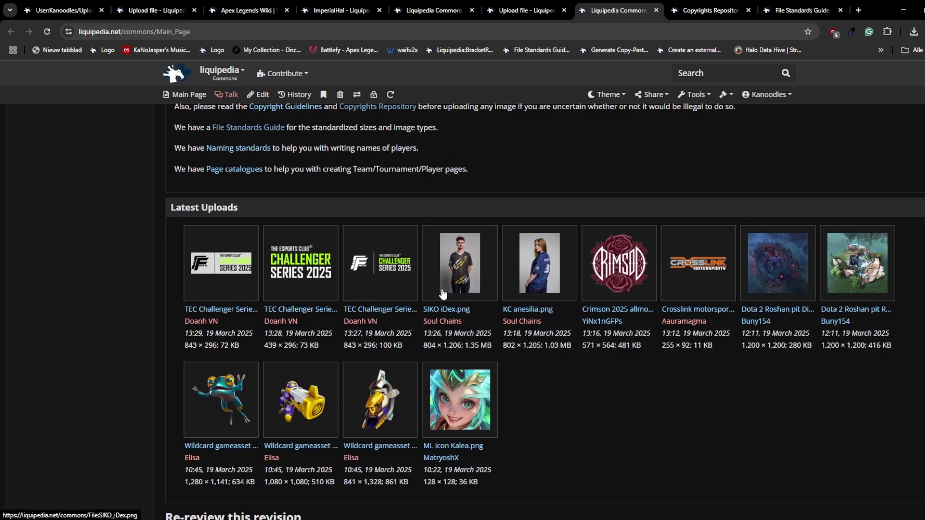
scroll(448, 293, up, 1)
click(531, 10)
scroll(600, 203, up, 2)
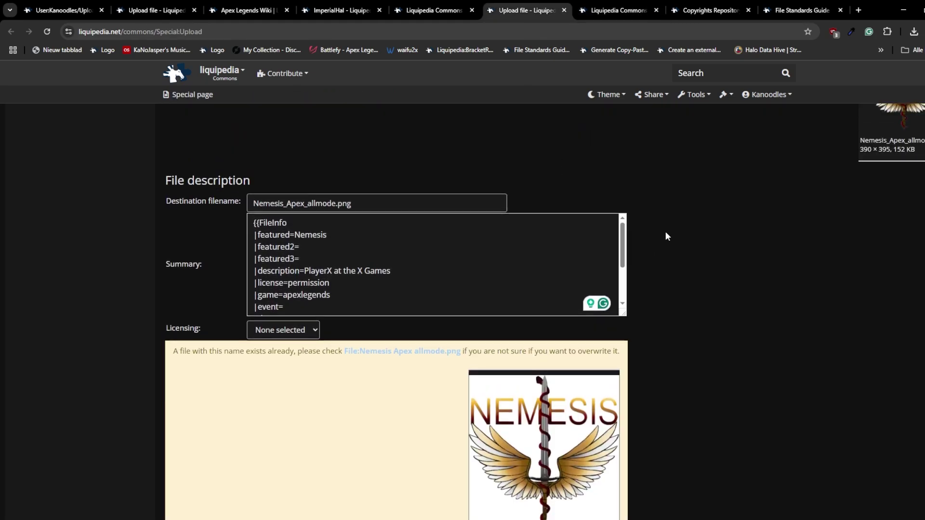
scroll(666, 232, up, 4)
scroll(344, 404, down, 3)
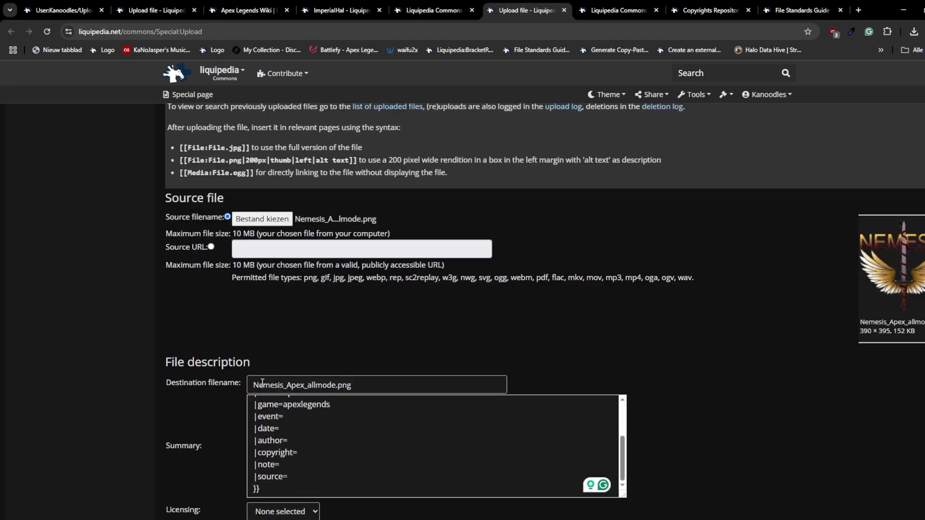
scroll(344, 368, down, 2)
scroll(344, 368, down, 1)
scroll(379, 405, down, 1)
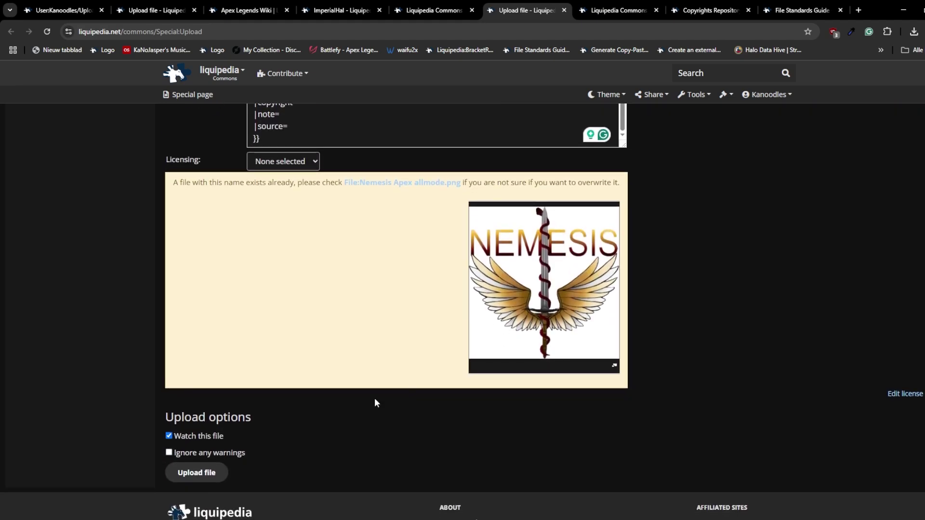
scroll(448, 316, up, 3)
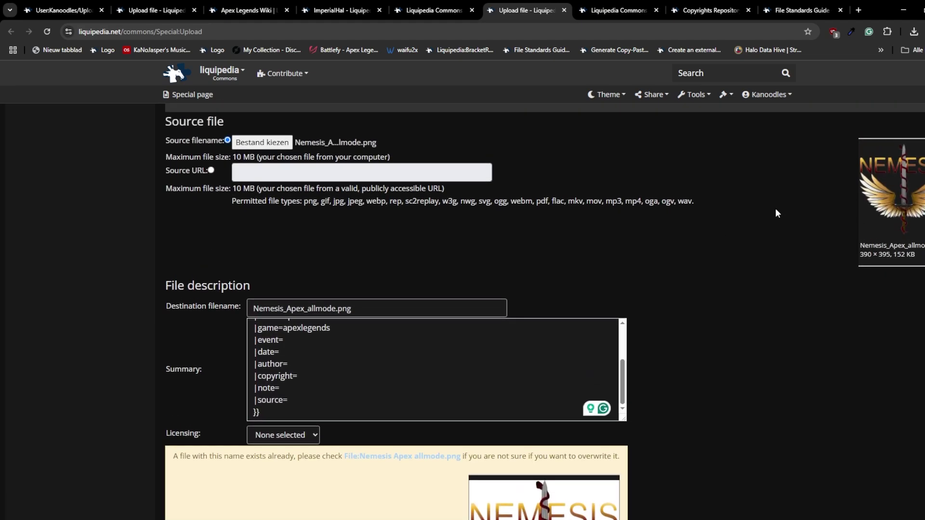
scroll(343, 490, up, 1)
scroll(482, 298, down, 2)
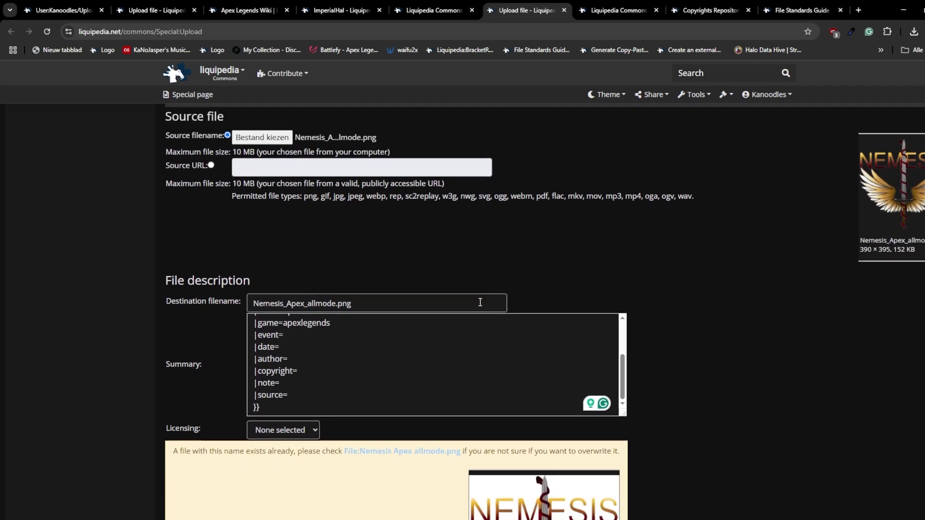
Copy the destination filename and search for the existing Nemesis Apex allmode.png file.
triple_click(376, 184)
key(ctrl+c)
click(727, 72)
key(ctrl+v)
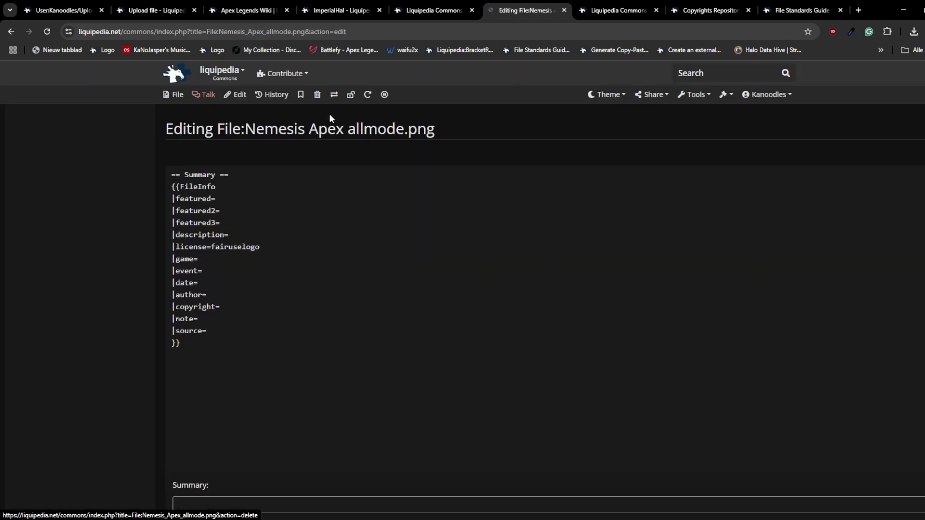
Highlight the license=fairuselogo line and go back to the file's own page.
drag(278, 249, 138, 249)
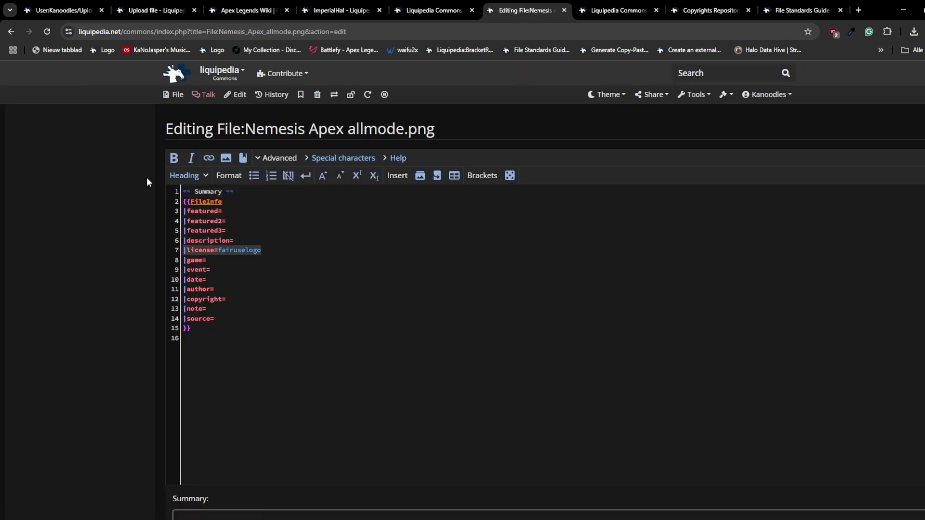
click(11, 31)
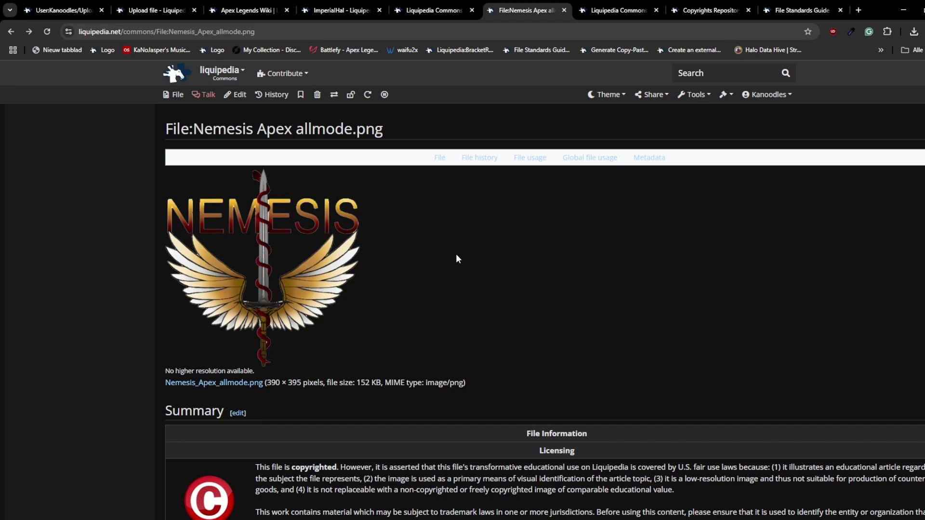
Switch to the File Standards Guide and read the team logo size, background and naming rules.
click(795, 10)
scroll(303, 219, down, 2)
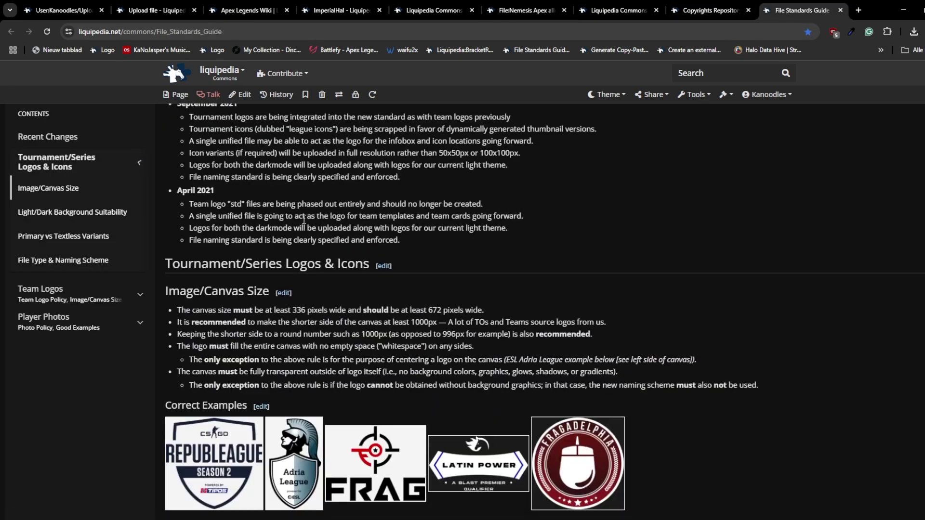
scroll(318, 202, up, 1)
scroll(330, 182, down, 2)
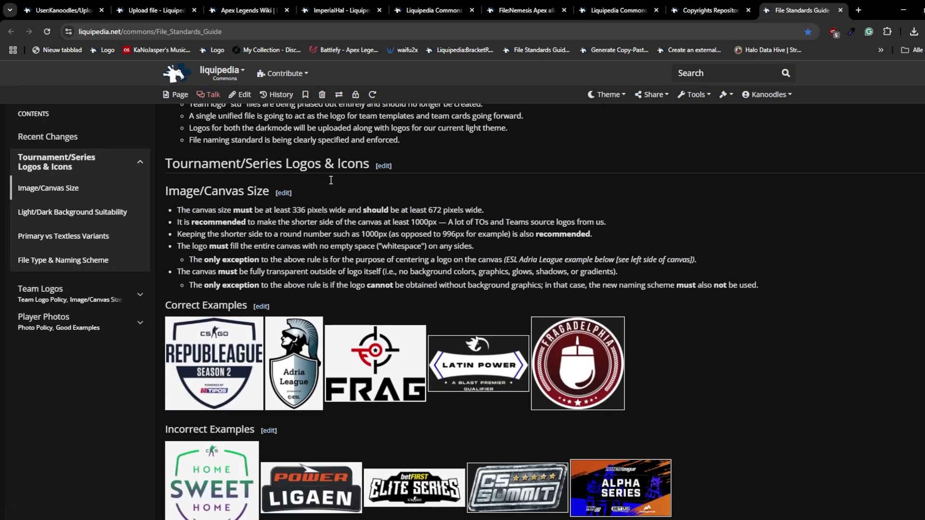
scroll(329, 179, down, 1)
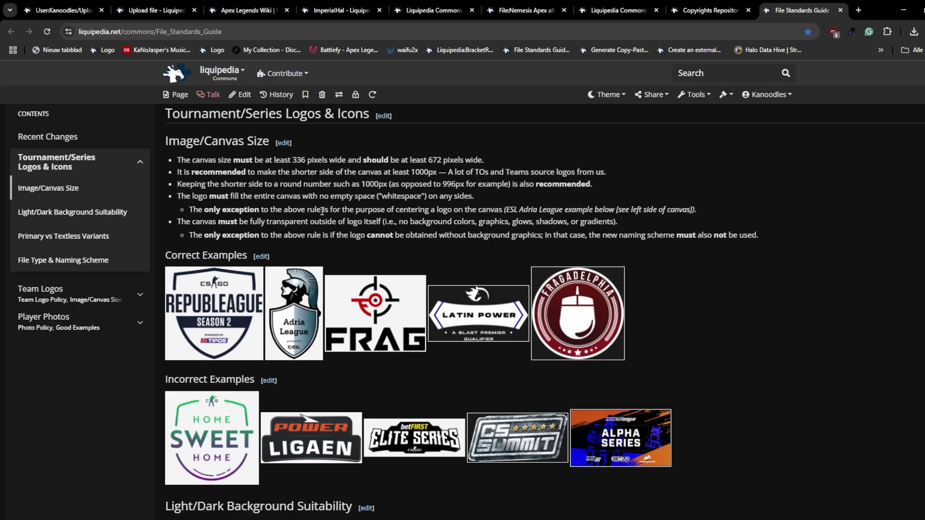
scroll(322, 211, down, 1)
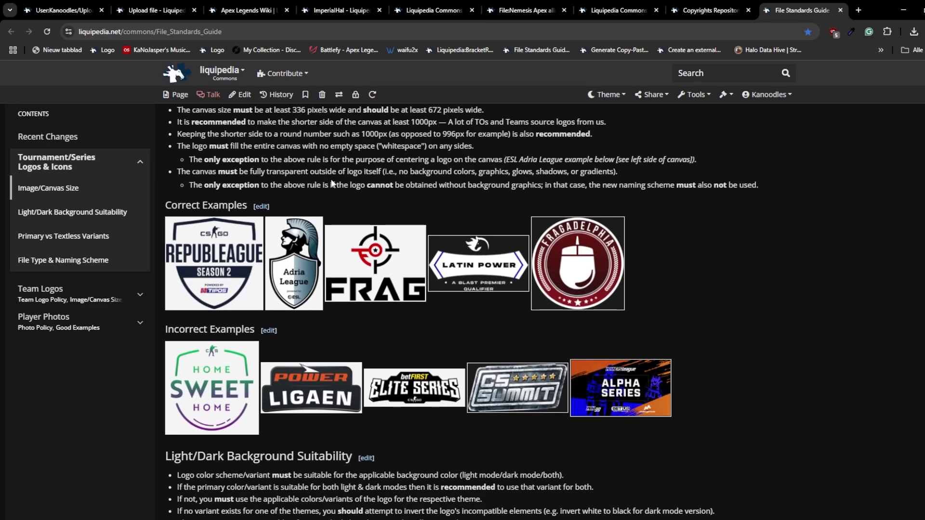
scroll(334, 183, up, 1)
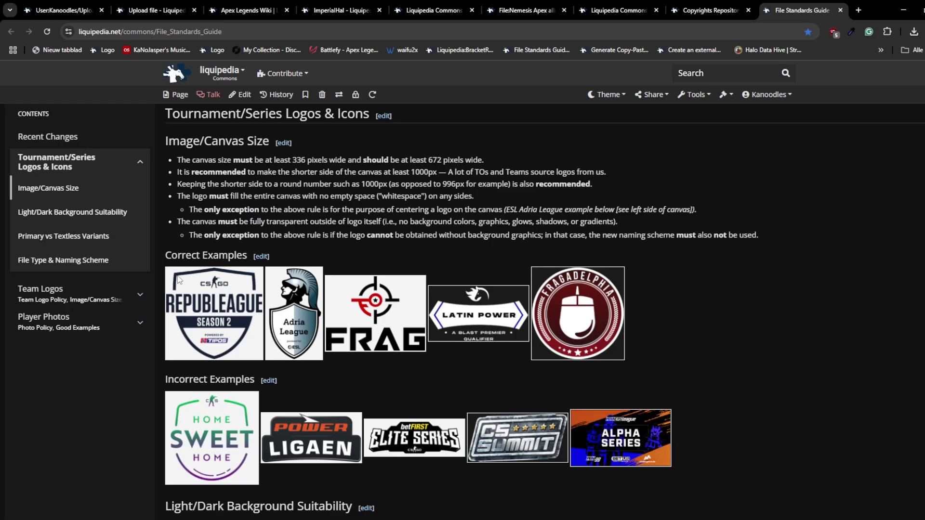
scroll(181, 250, down, 1)
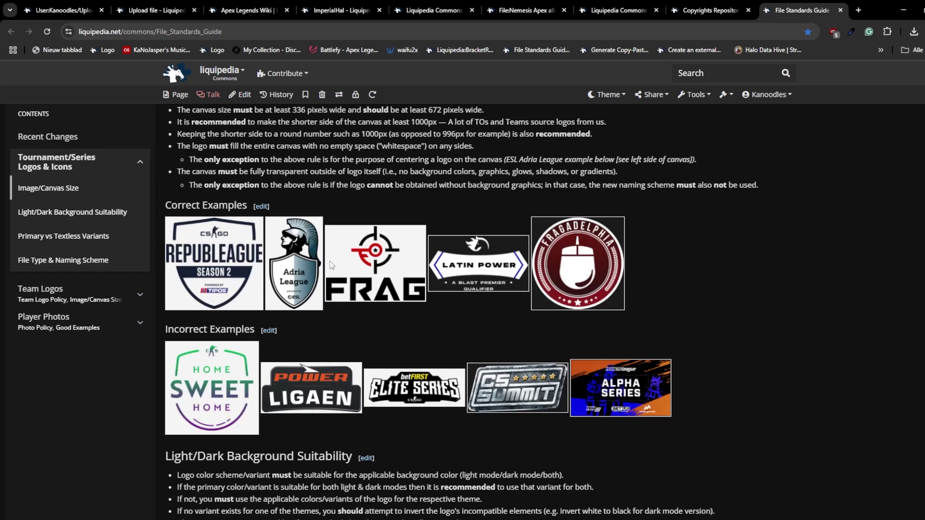
scroll(323, 261, down, 1)
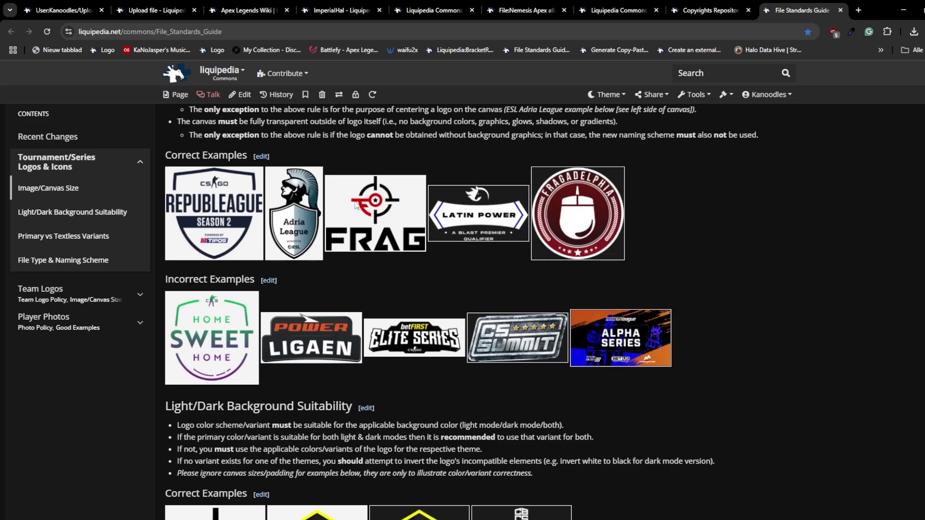
scroll(320, 219, down, 3)
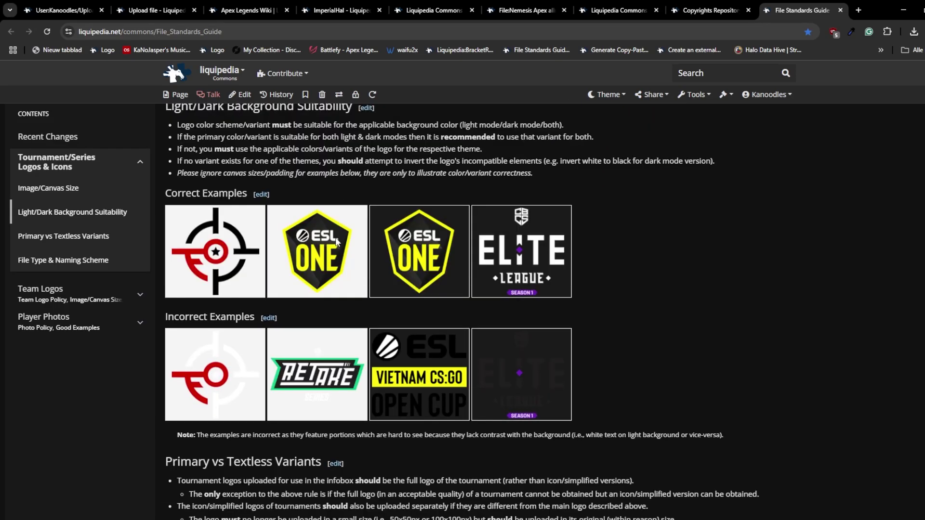
scroll(315, 225, down, 2)
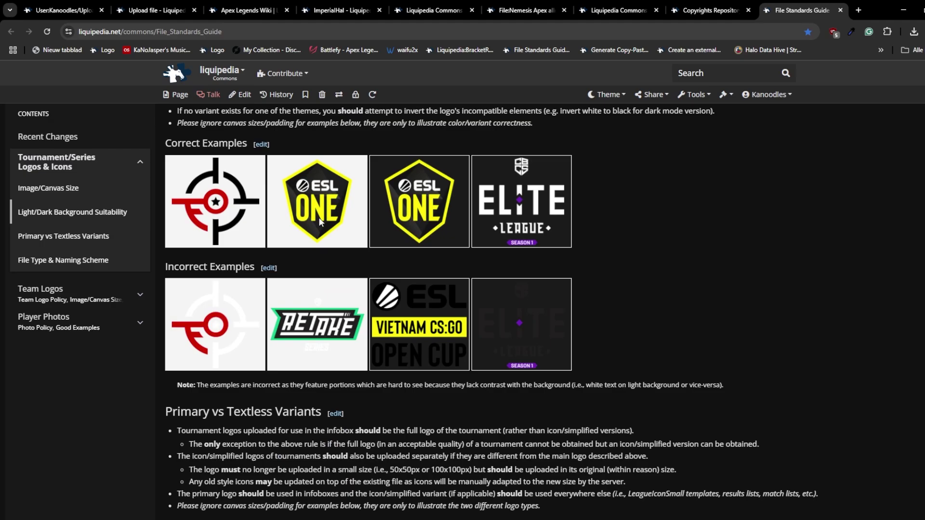
scroll(340, 232, down, 2)
scroll(333, 228, down, 1)
scroll(312, 224, down, 4)
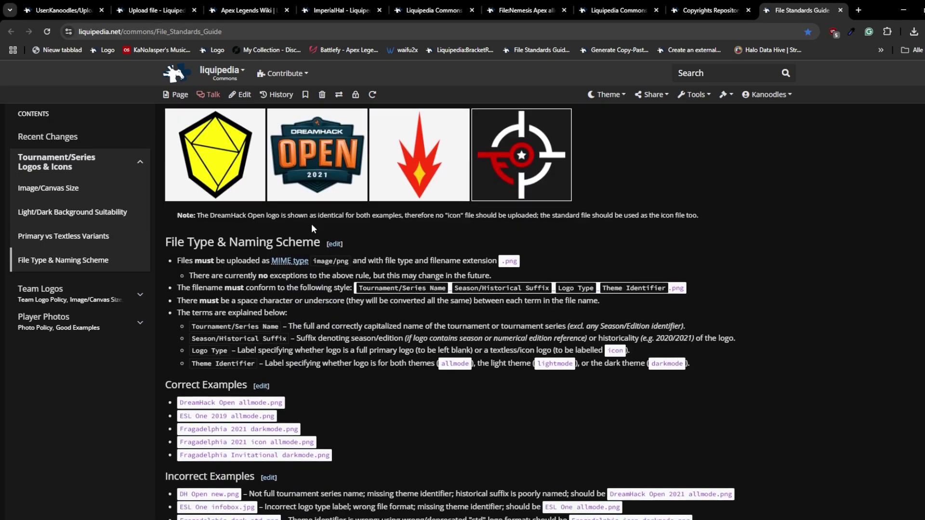
scroll(304, 222, down, 2)
scroll(288, 222, down, 4)
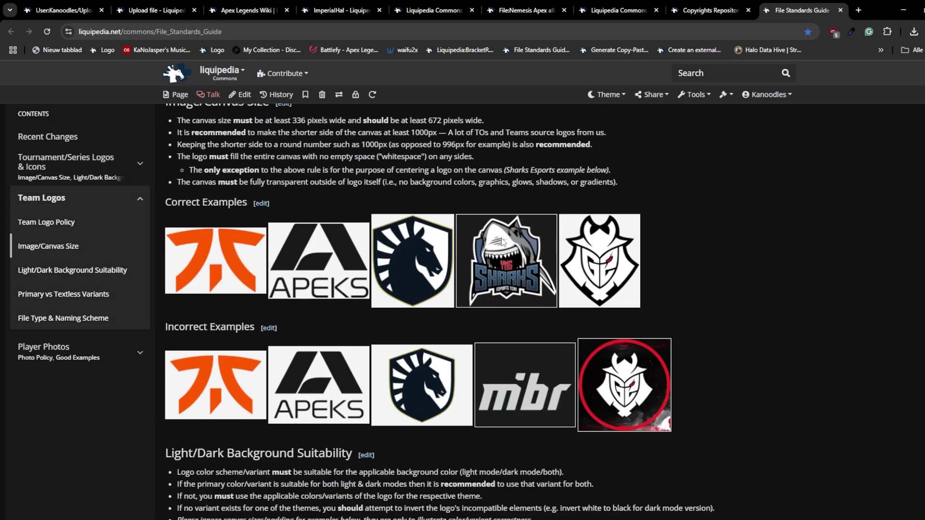
scroll(502, 241, up, 1)
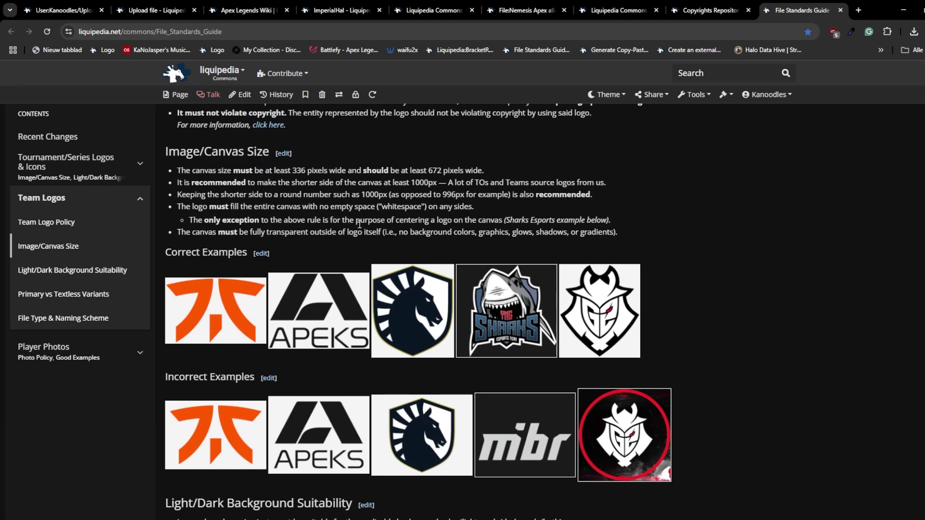
scroll(359, 224, down, 3)
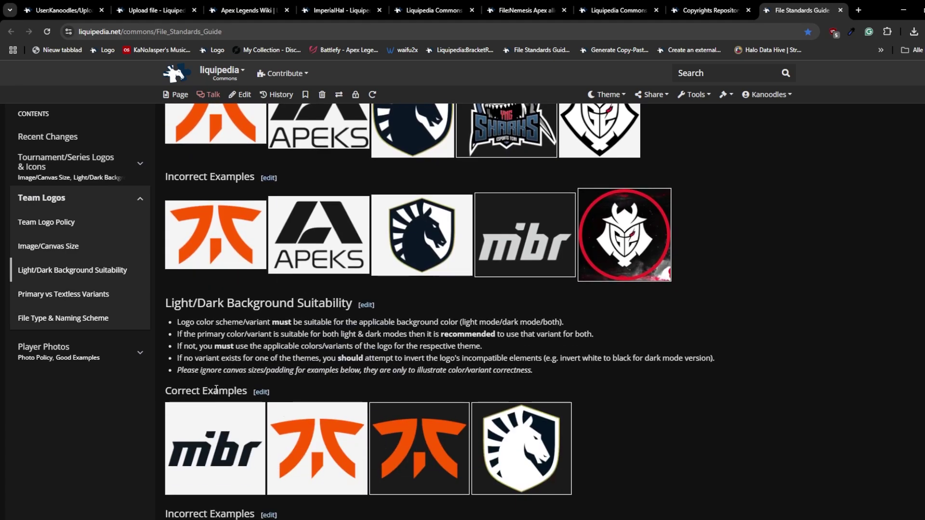
scroll(564, 258, up, 2)
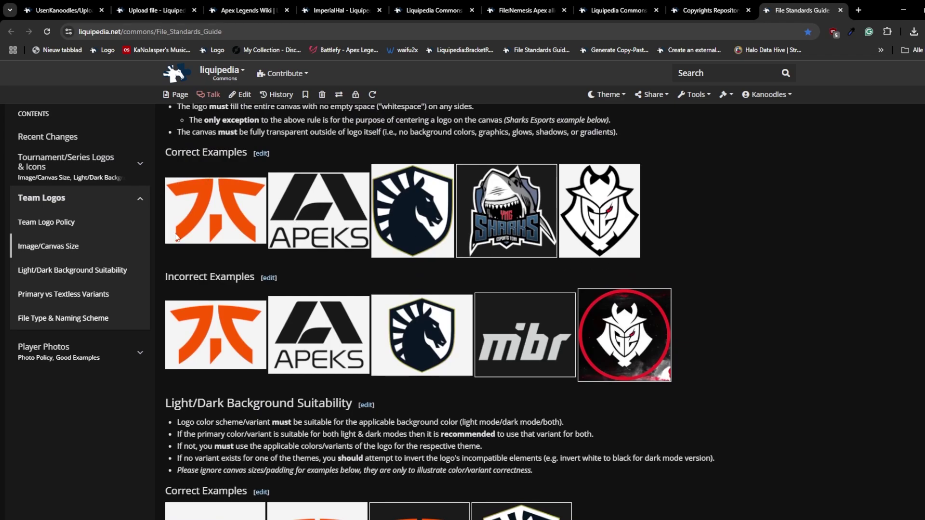
scroll(404, 218, up, 1)
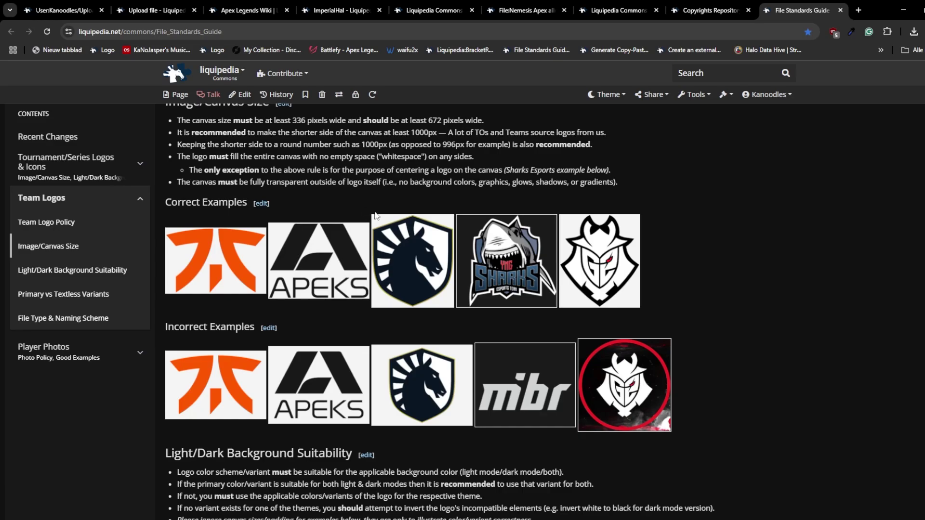
scroll(390, 215, down, 2)
scroll(392, 215, down, 1)
scroll(345, 203, down, 3)
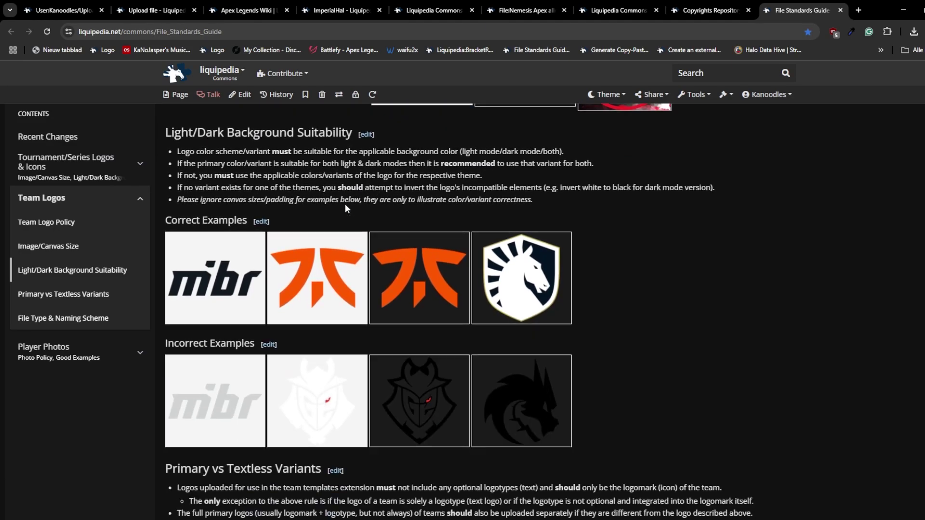
scroll(345, 204, down, 3)
scroll(345, 204, down, 4)
scroll(345, 205, down, 4)
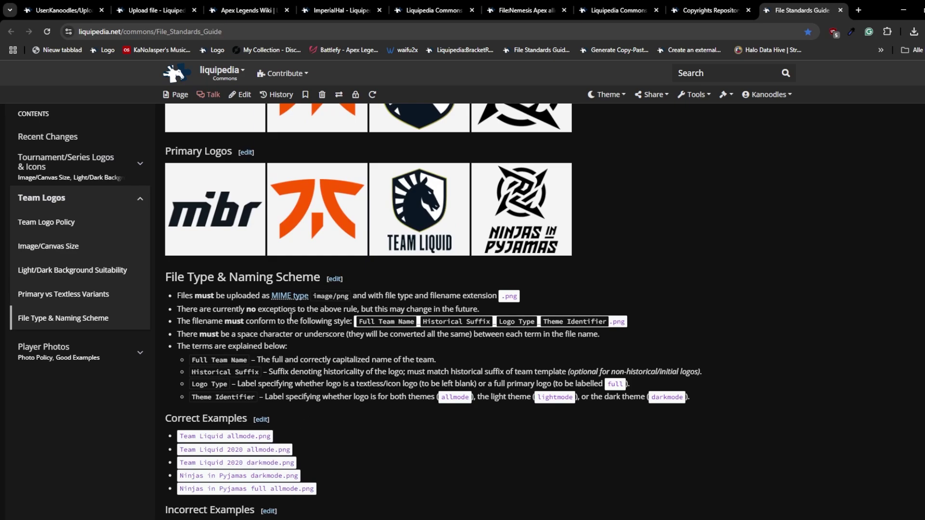
drag(359, 321, 417, 322)
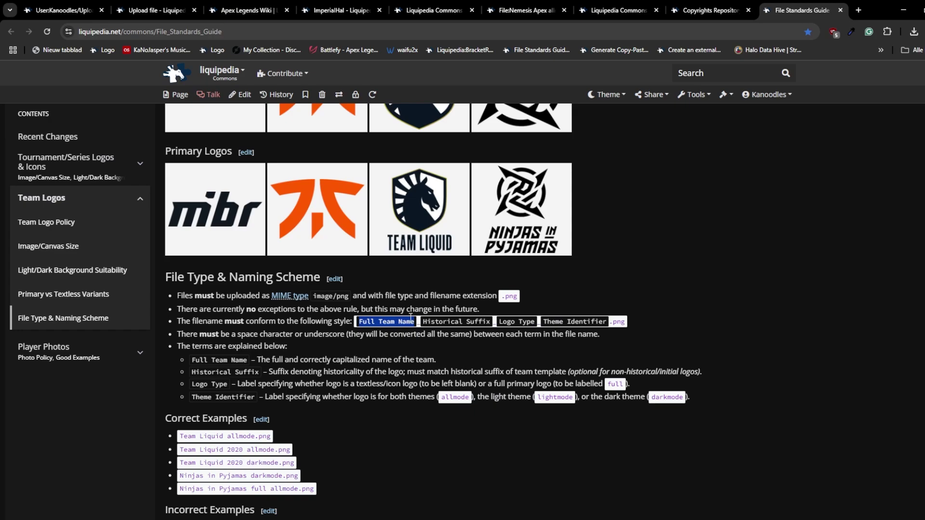
drag(226, 436, 180, 437)
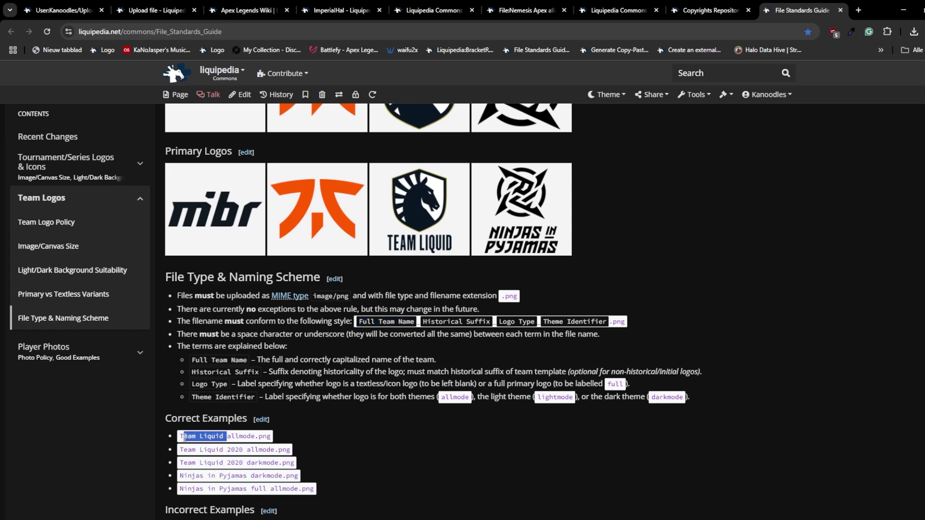
drag(570, 321, 607, 322)
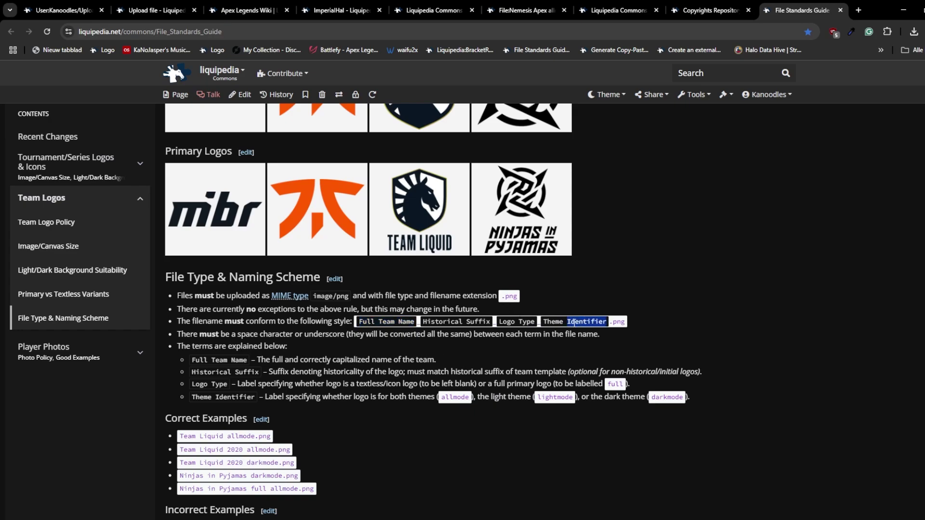
drag(539, 322, 600, 324)
drag(226, 436, 254, 436)
double_click(265, 464)
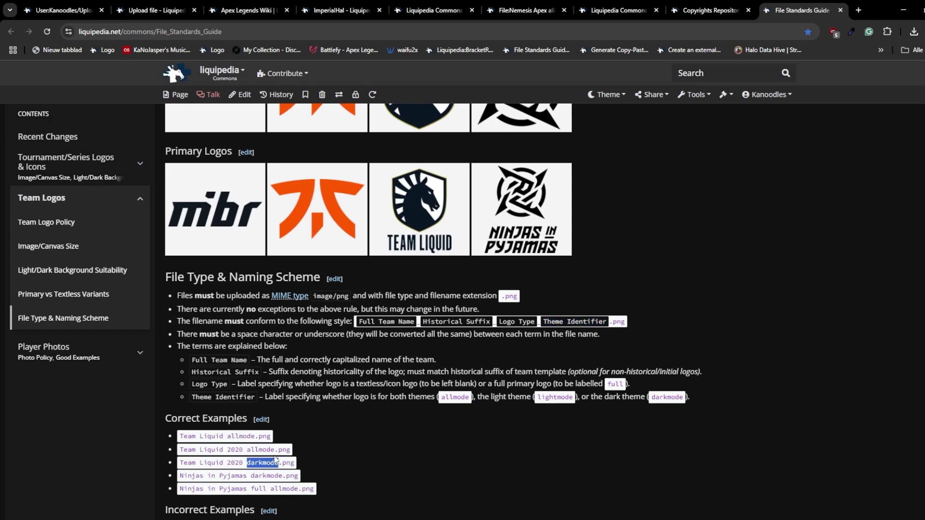
click(556, 397)
double_click(257, 451)
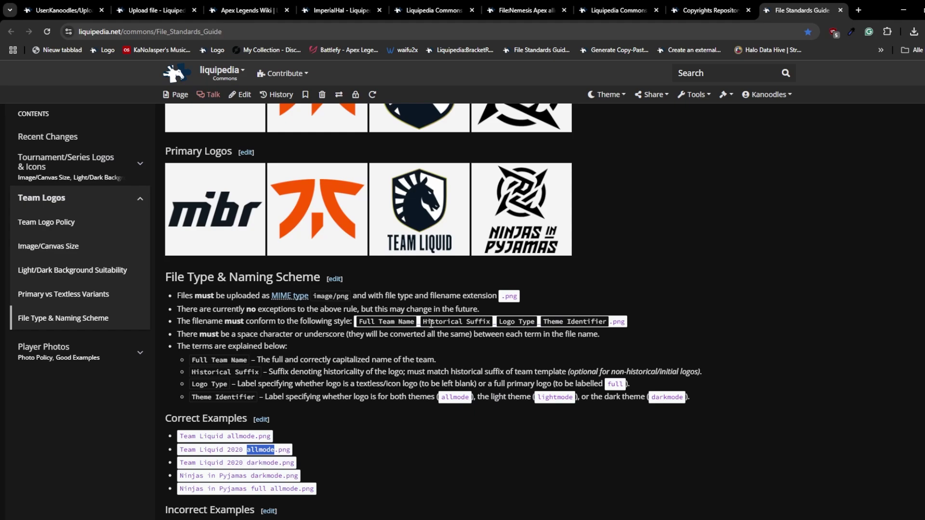
scroll(417, 166, up, 1)
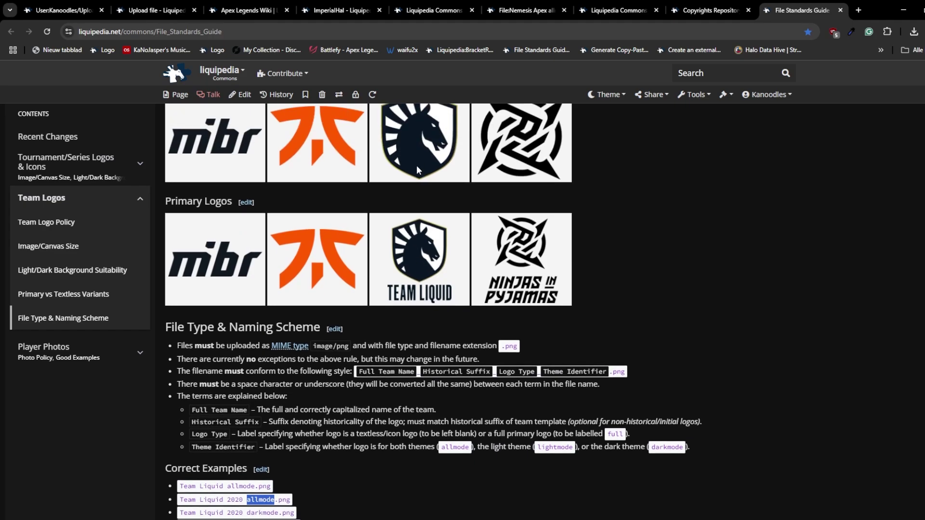
scroll(418, 173, up, 1)
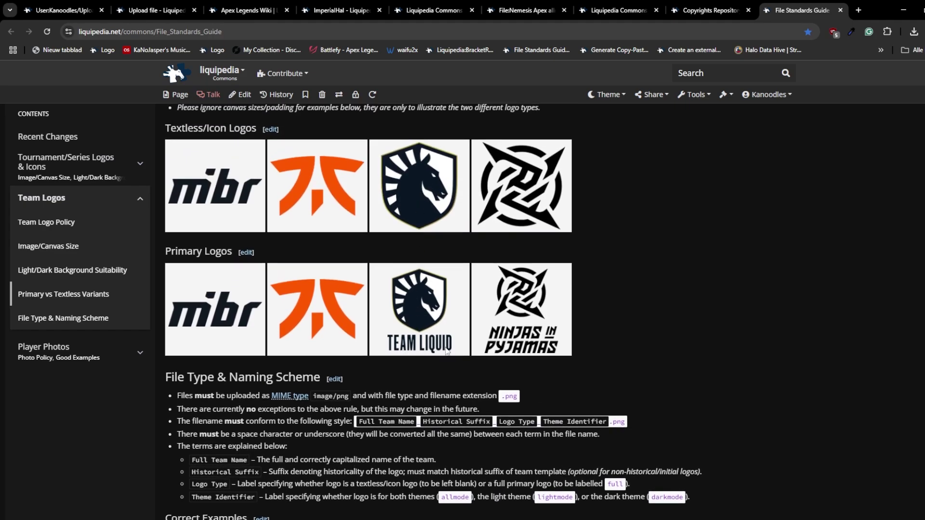
scroll(419, 299, down, 1)
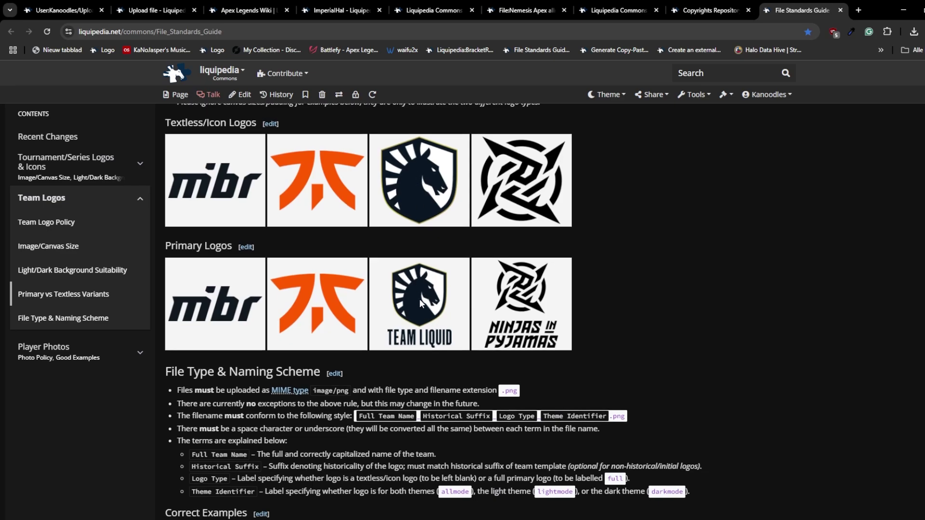
scroll(419, 298, down, 2)
double_click(259, 439)
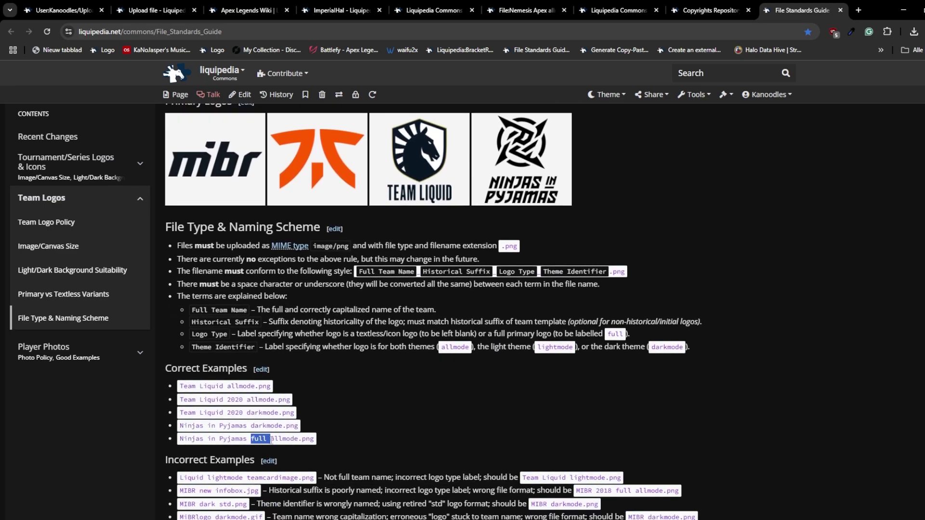
click(256, 439)
double_click(241, 386)
scroll(441, 300, up, 1)
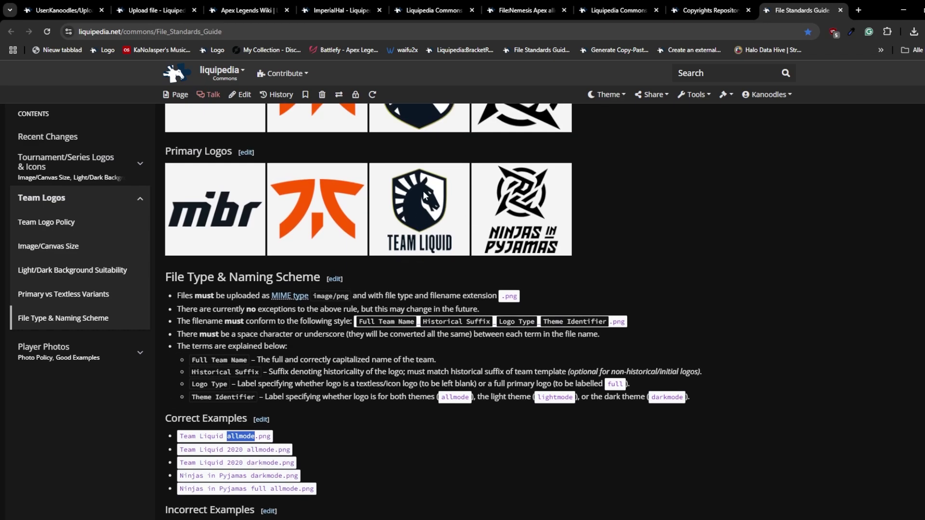
scroll(420, 192, up, 2)
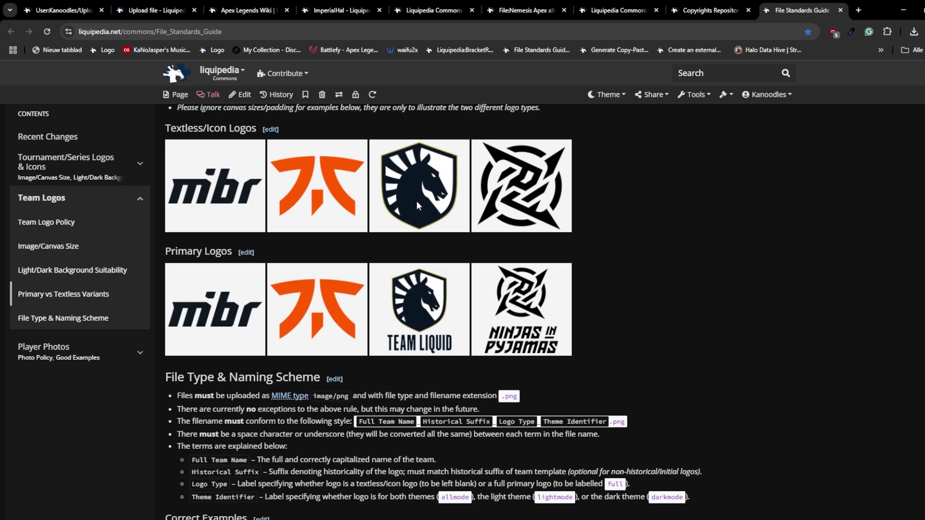
scroll(417, 201, down, 3)
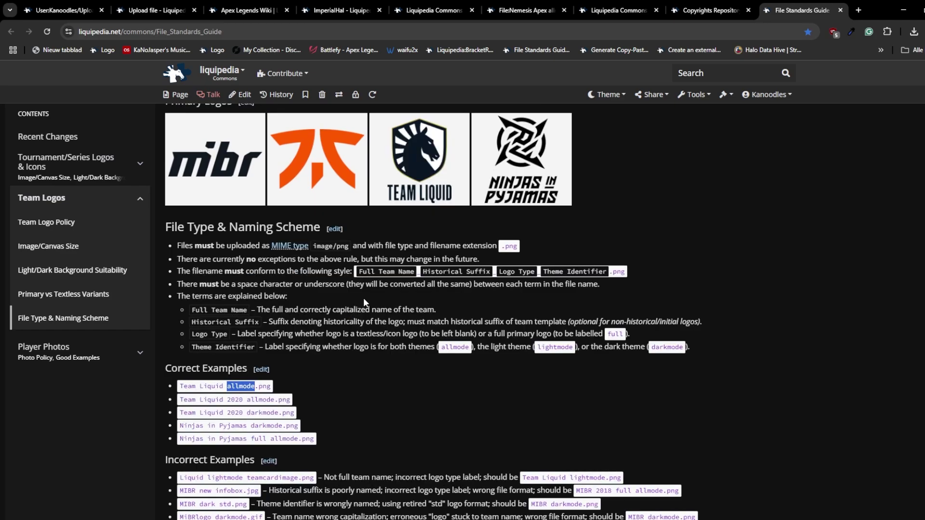
double_click(239, 399)
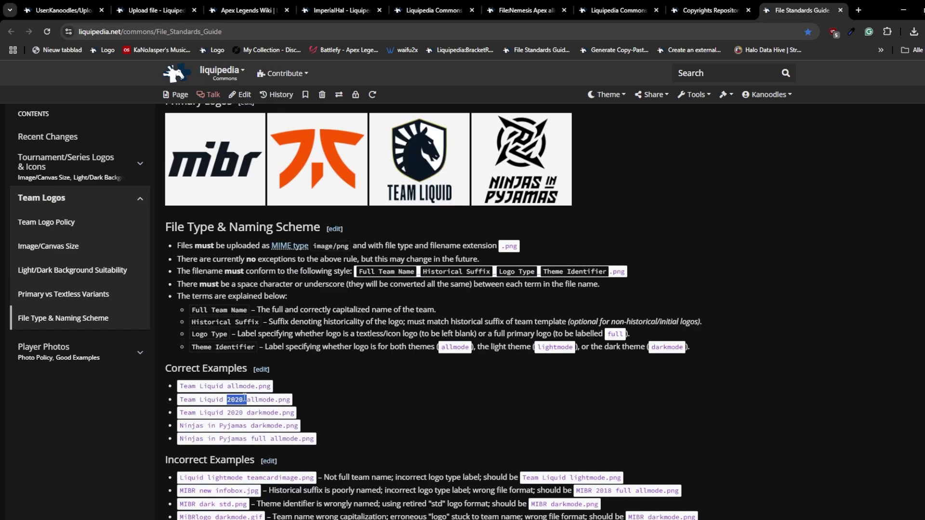
click(199, 399)
drag(186, 400, 244, 401)
click(242, 399)
scroll(278, 412, down, 2)
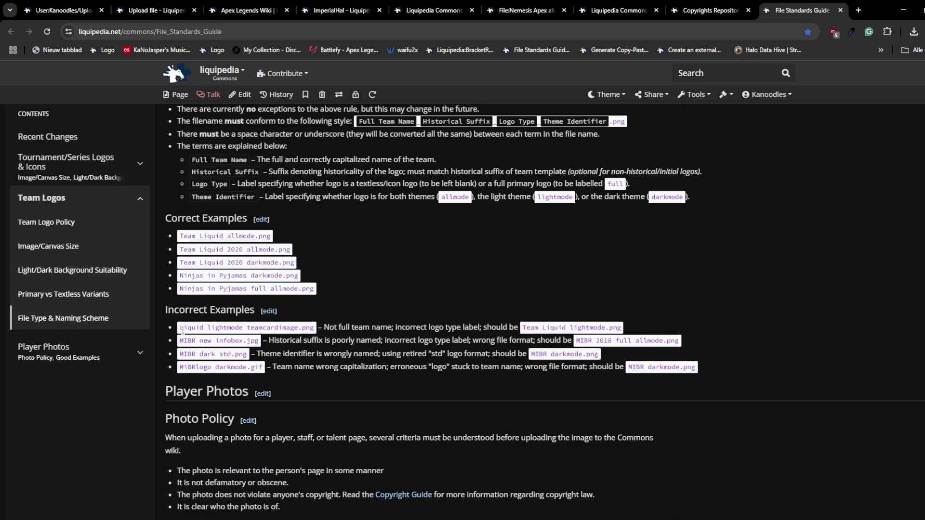
triple_click(183, 329)
drag(238, 339, 269, 369)
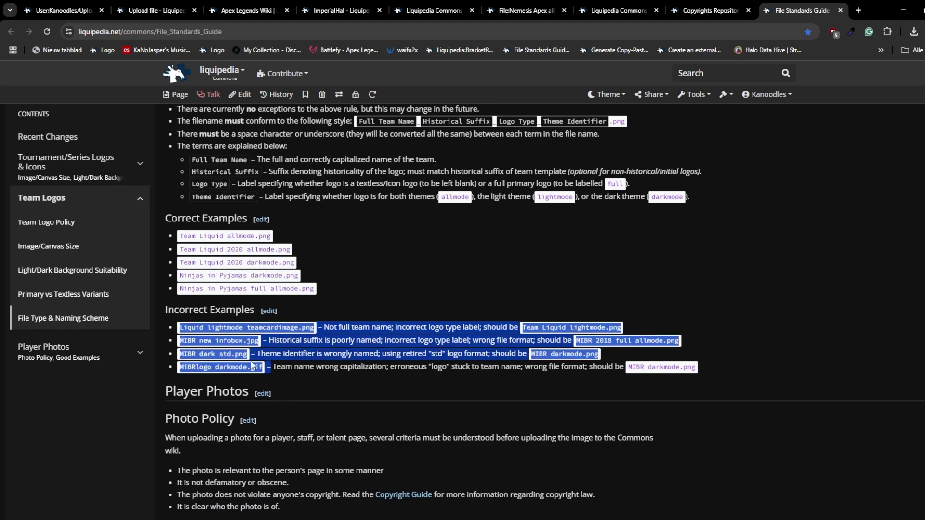
click(368, 366)
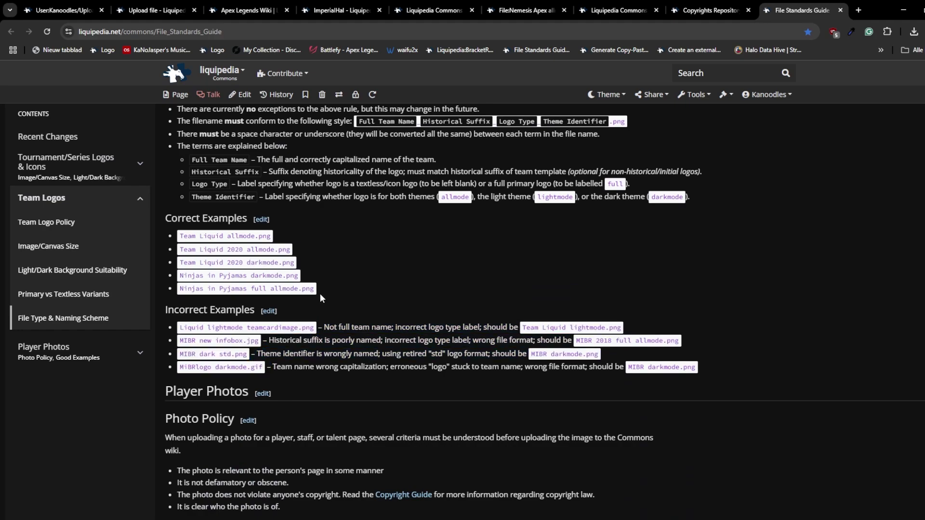
drag(322, 295, 168, 236)
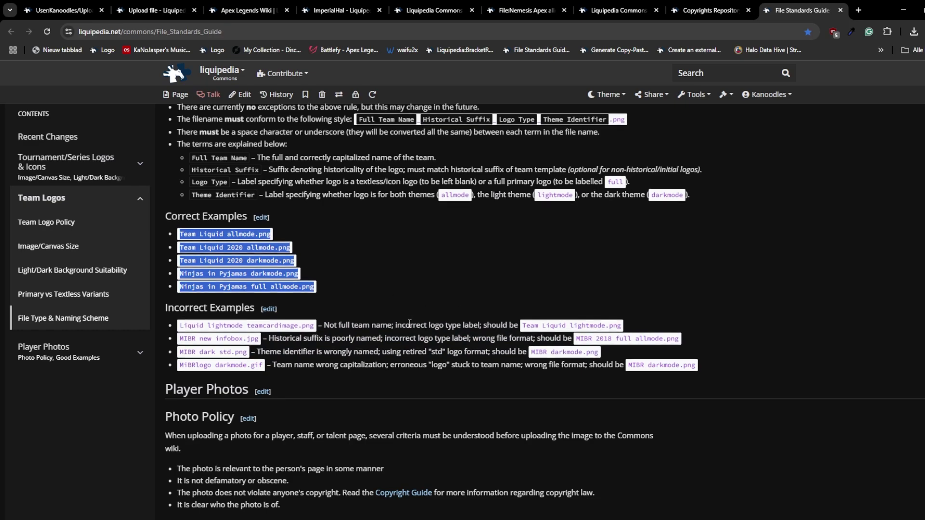
scroll(402, 321, down, 3)
scroll(397, 353, down, 4)
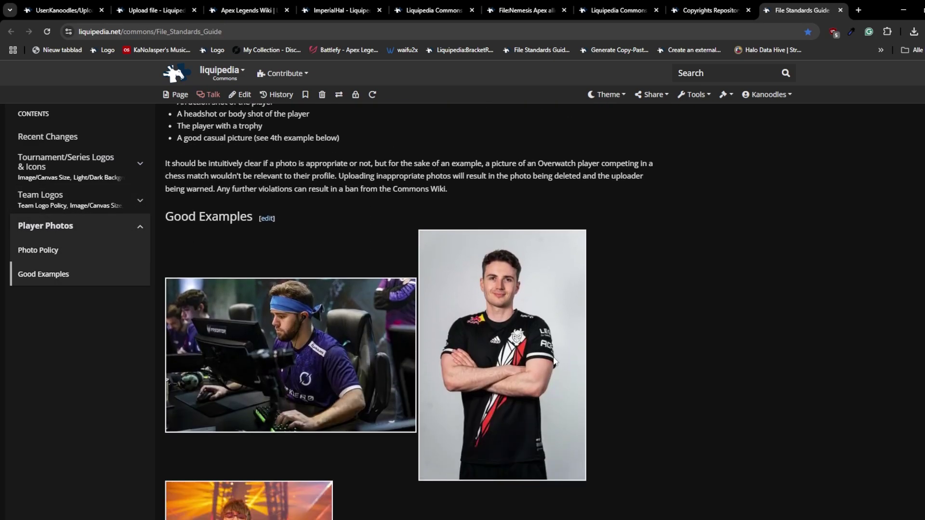
scroll(487, 349, down, 1)
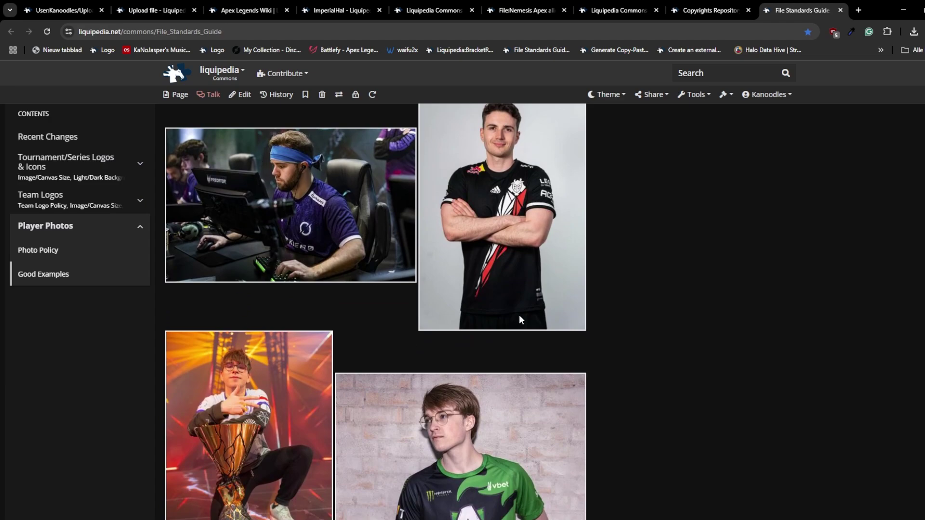
scroll(323, 361, down, 1)
scroll(336, 362, up, 2)
scroll(489, 387, up, 1)
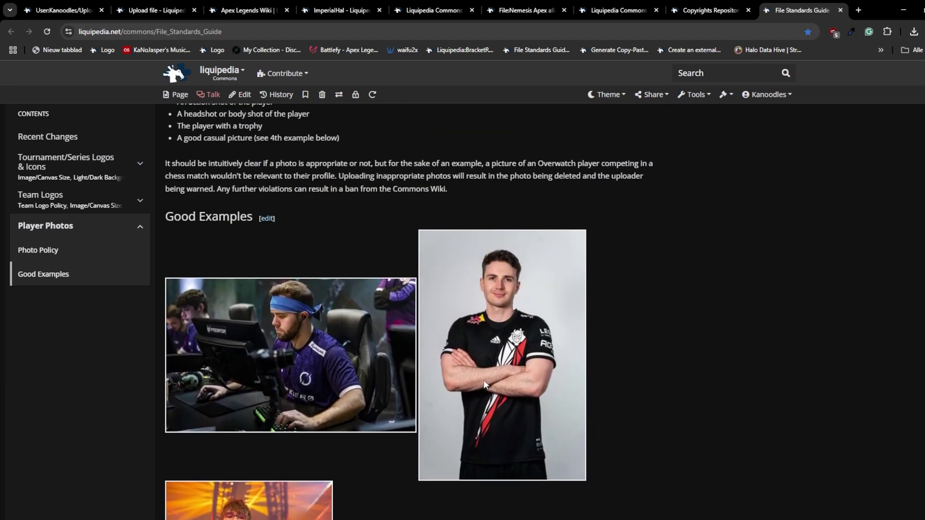
scroll(331, 271, up, 1)
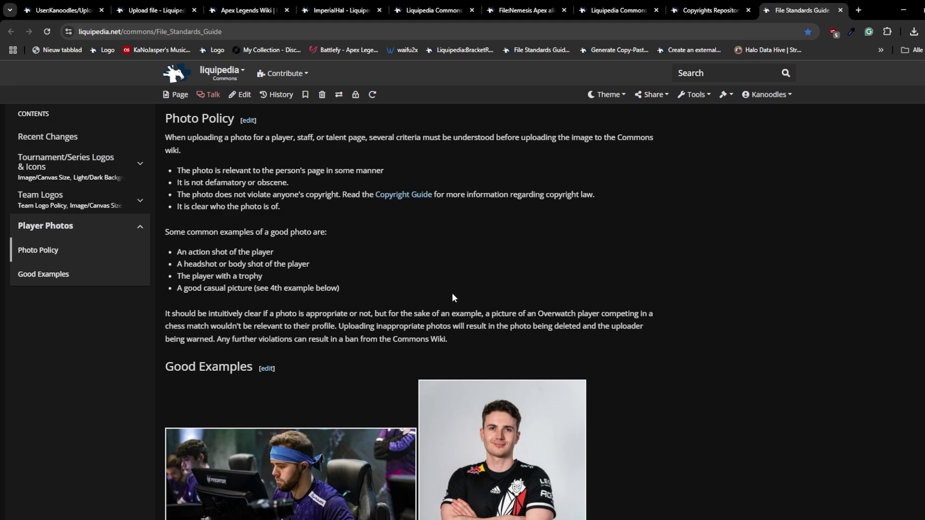
scroll(452, 293, up, 1)
scroll(429, 282, up, 5)
scroll(429, 282, up, 3)
scroll(430, 282, up, 3)
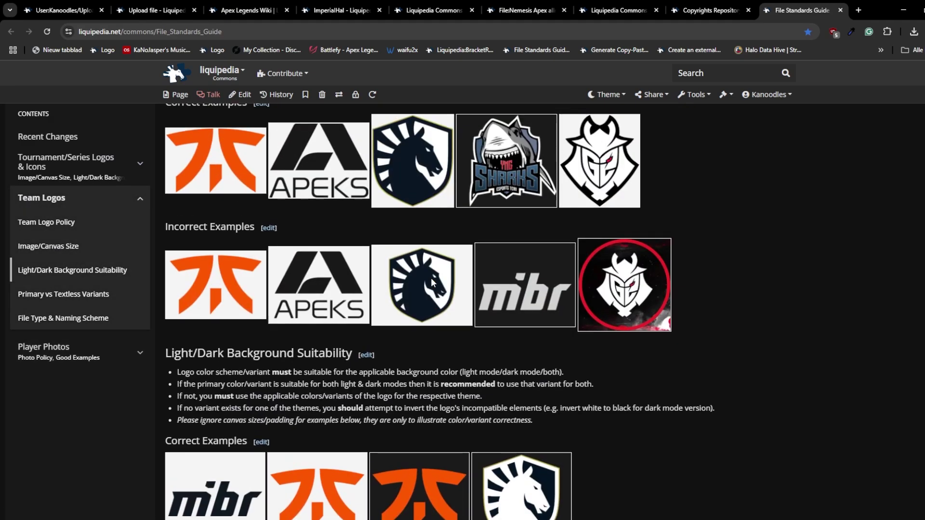
scroll(437, 330, up, 2)
scroll(436, 331, up, 3)
scroll(422, 319, up, 2)
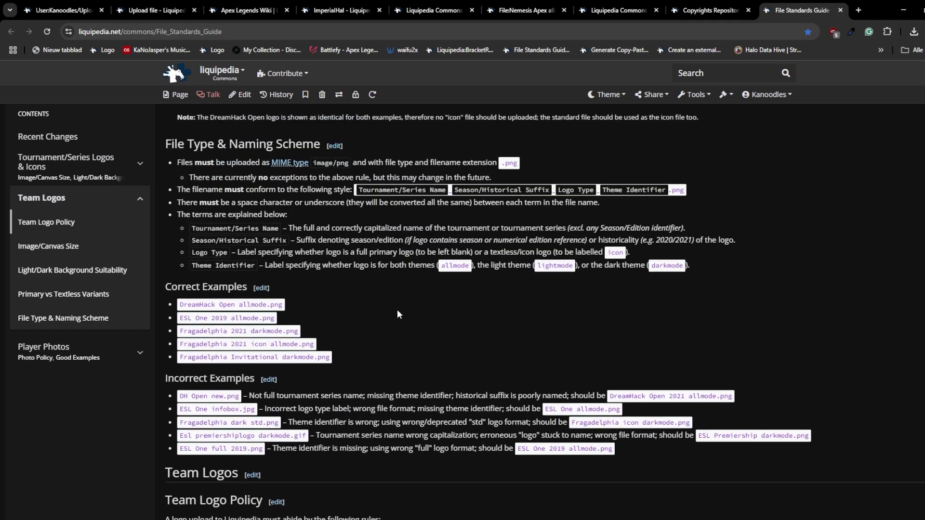
scroll(390, 286, down, 1)
scroll(390, 287, down, 5)
scroll(387, 289, down, 3)
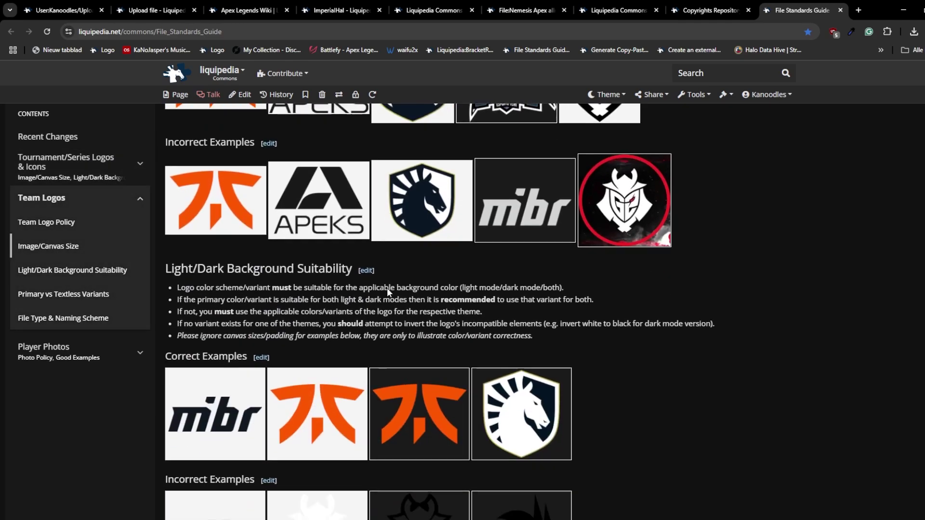
Switch from the File Standards Guide to the Copyrights Repository page.
click(694, 10)
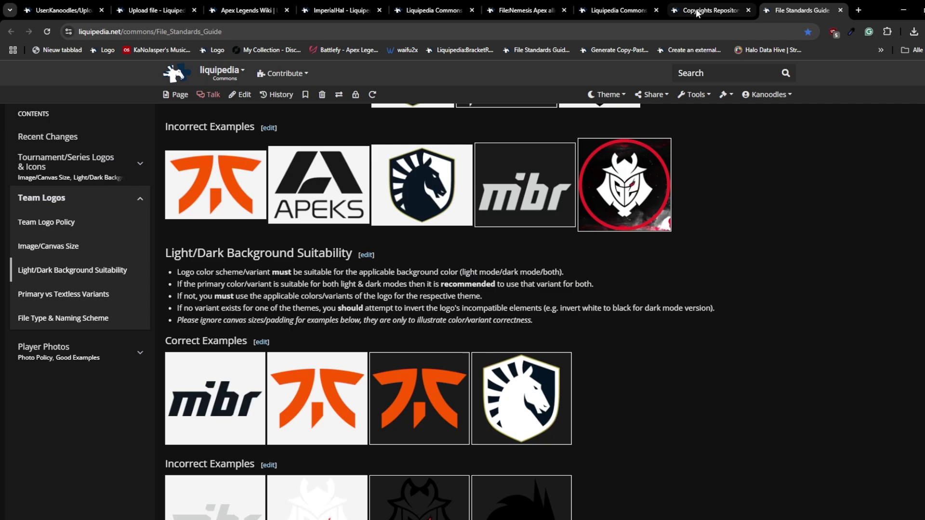
scroll(208, 216, down, 1)
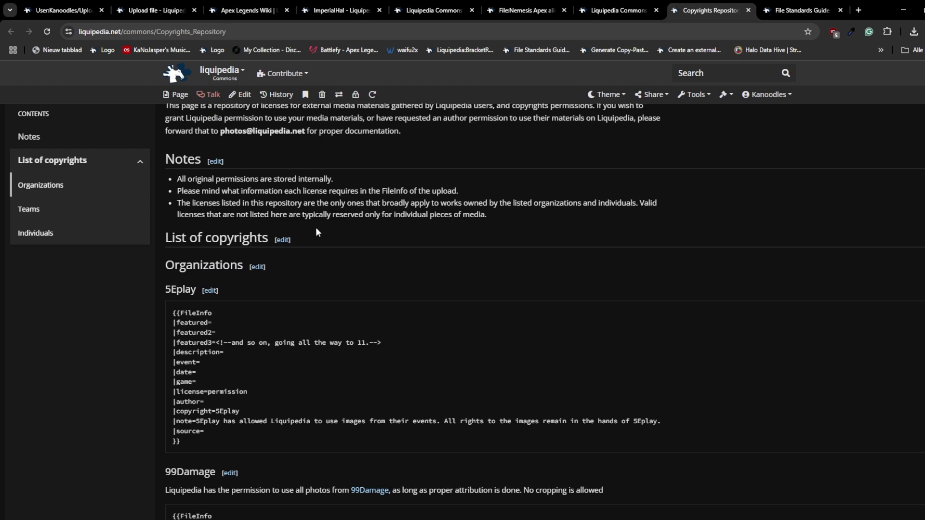
Jump to the Teams list and search 'lol esp' to reach the LoL Esports (Riot Games) entry.
click(29, 209)
key(ctrl+f)
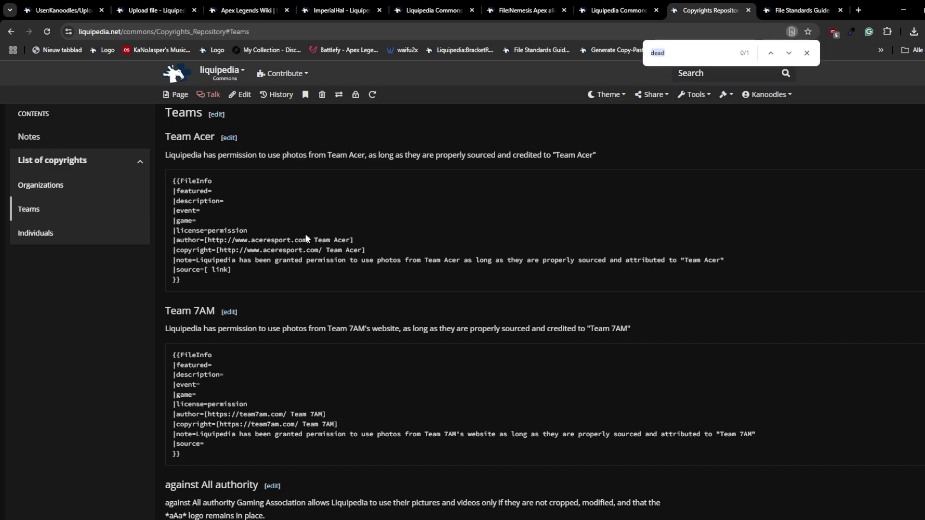
text(league of)
key(ctrl+a)
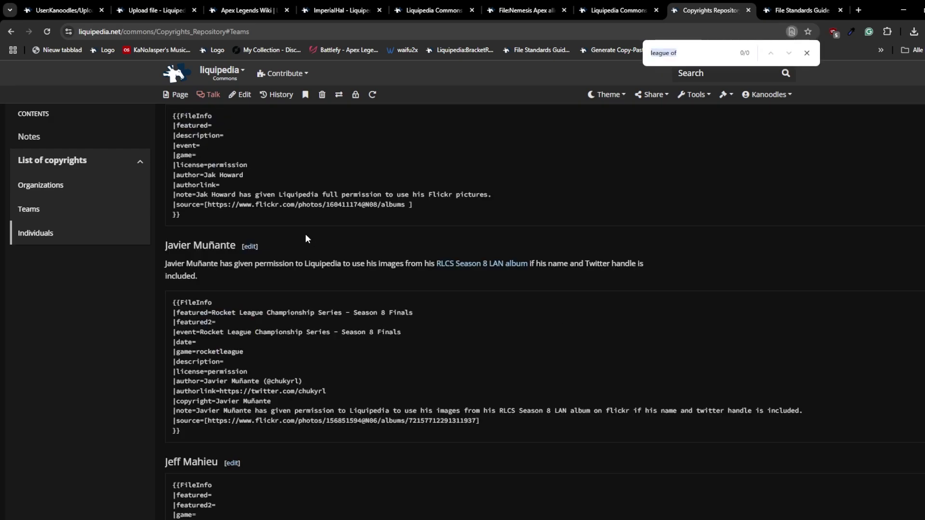
text(lol esp)
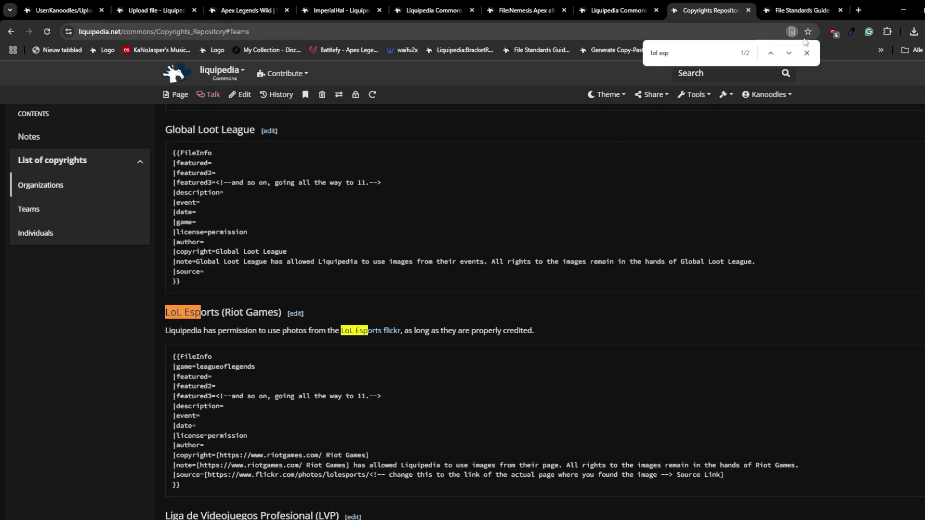
key(Escape)
click(269, 335)
scroll(246, 341, down, 1)
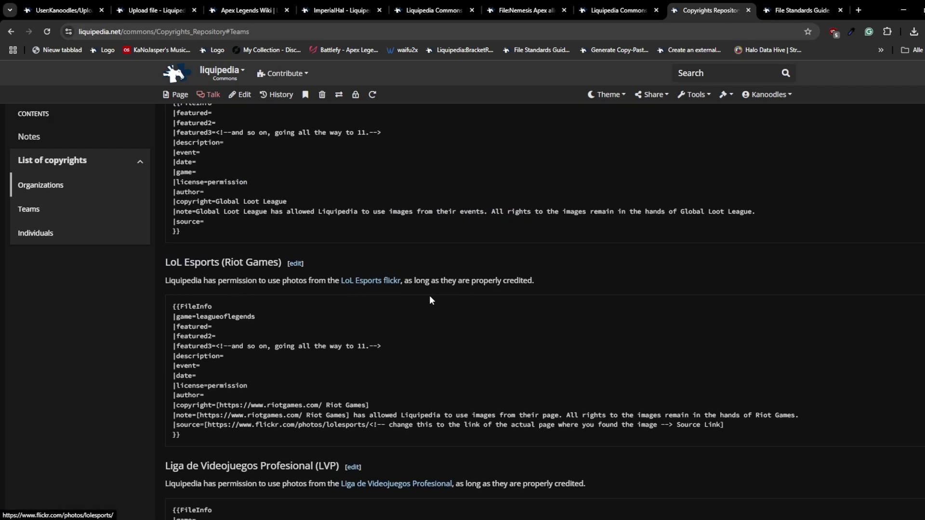
scroll(459, 296, down, 1)
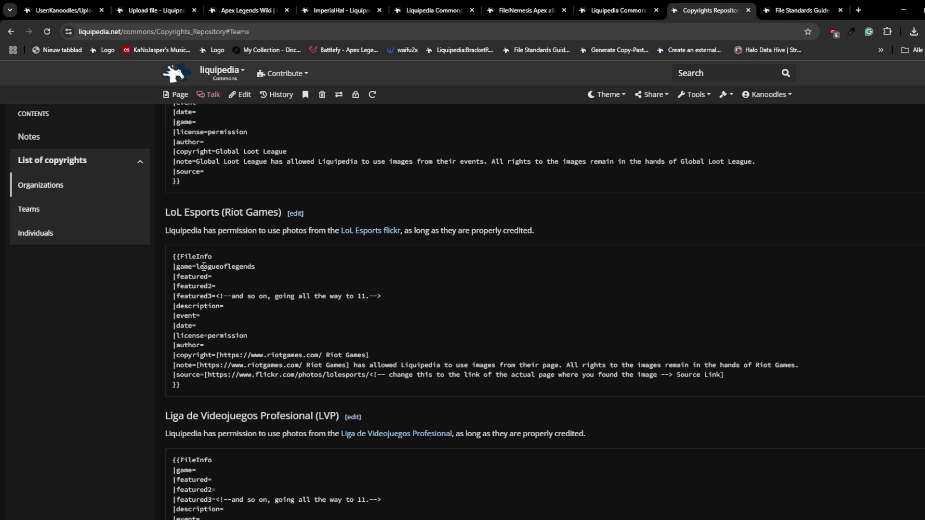
mouse_move(261, 267)
mouse_down()
mouse_move(164, 267)
mouse_move(217, 277)
mouse_up()
click(163, 267)
click(195, 384)
drag(195, 385, 167, 256)
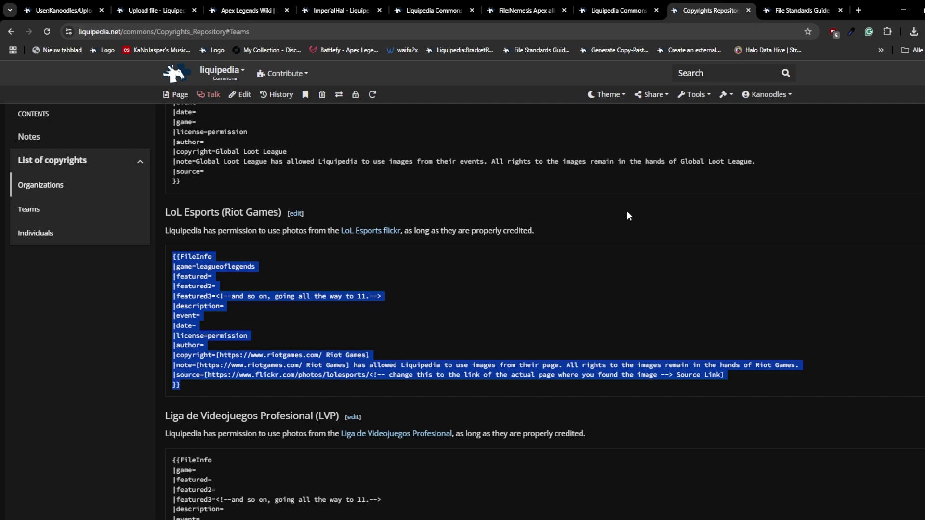
click(197, 267)
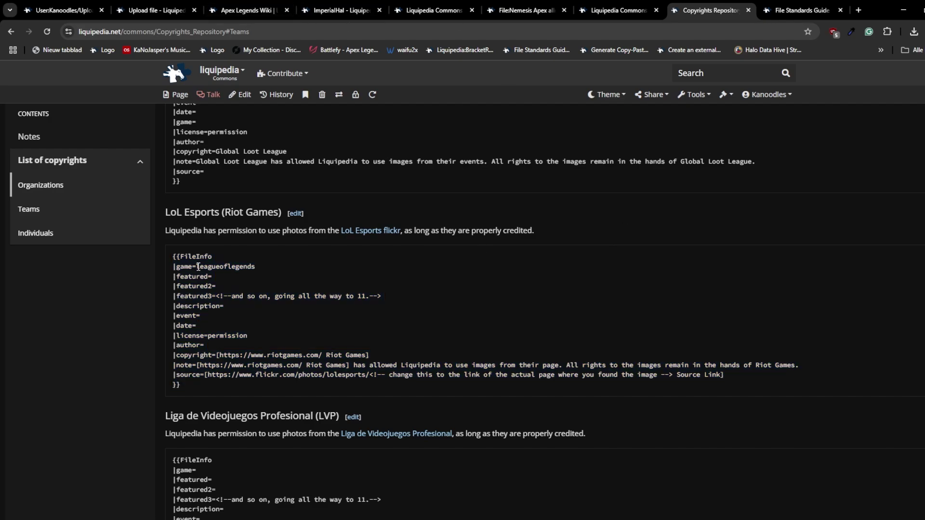
drag(196, 267, 268, 267)
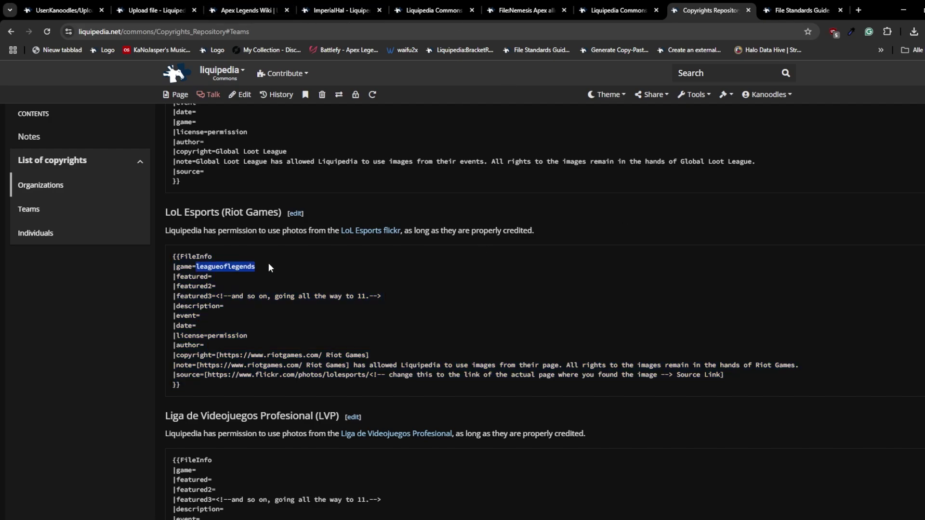
click(224, 278)
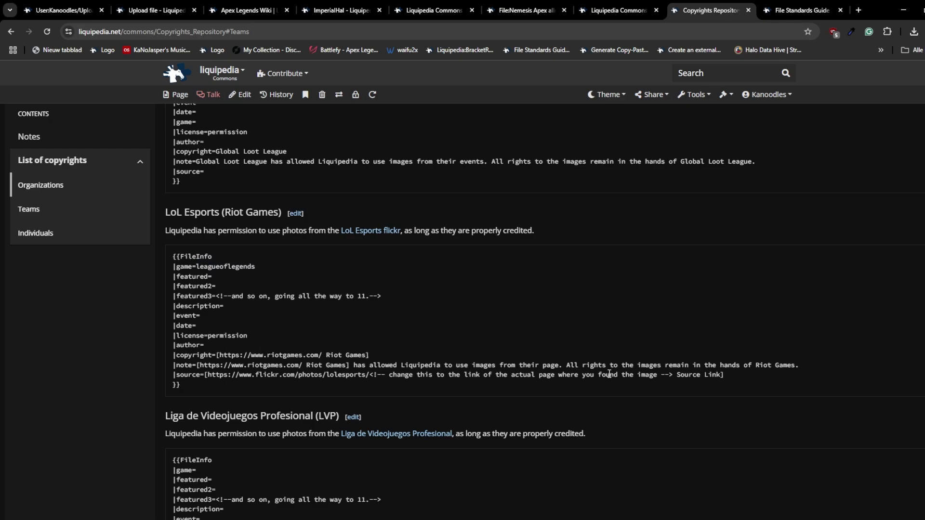
drag(385, 355, 173, 355)
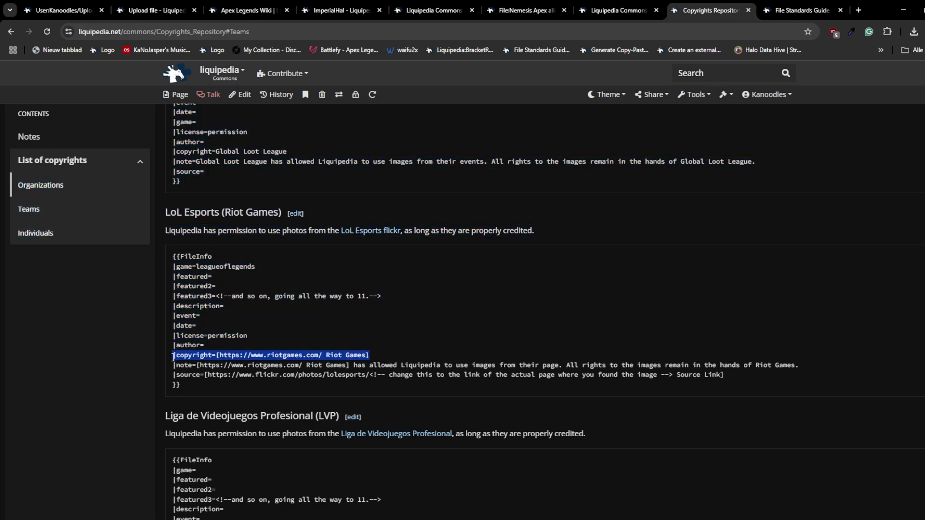
drag(371, 354, 197, 365)
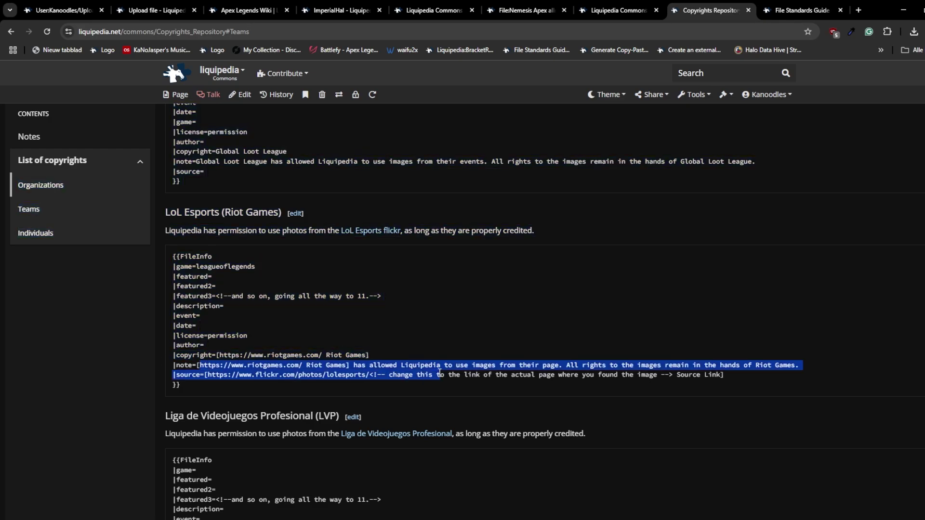
drag(400, 365, 513, 367)
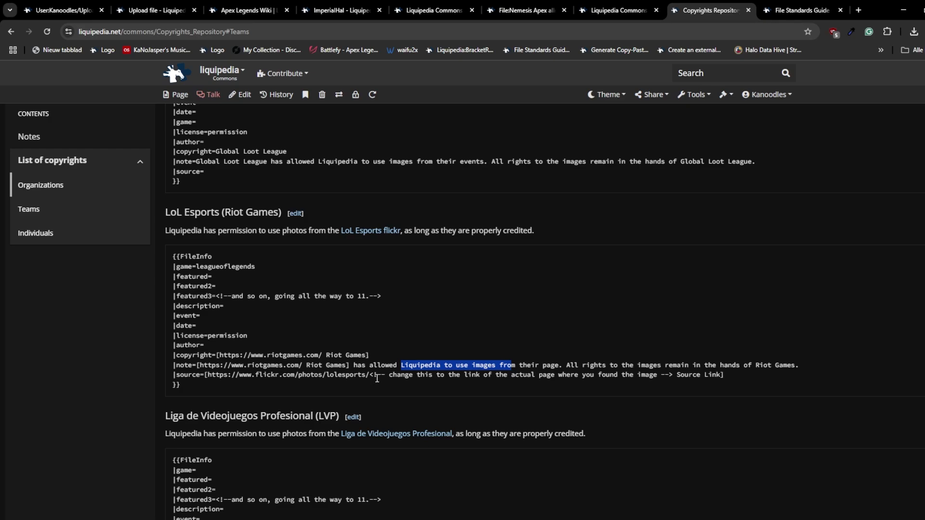
drag(216, 376, 370, 375)
scroll(382, 303, down, 2)
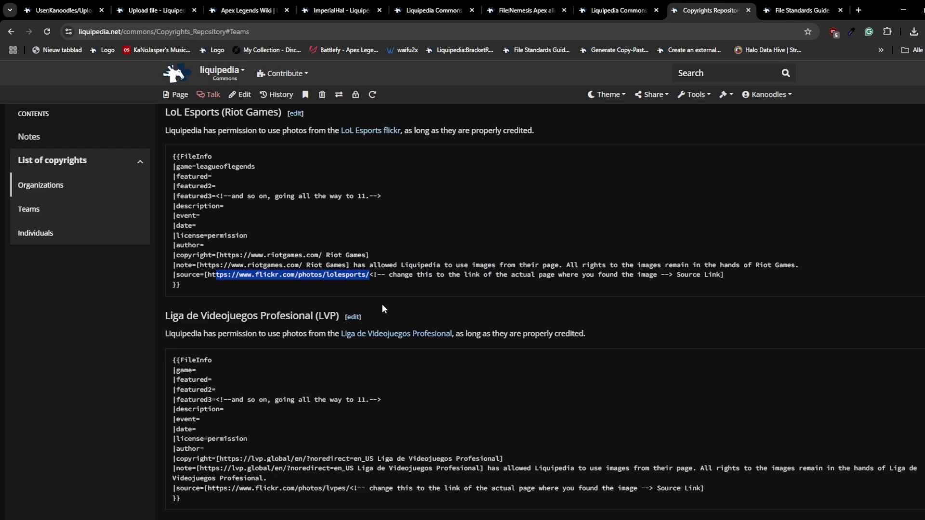
scroll(382, 304, down, 4)
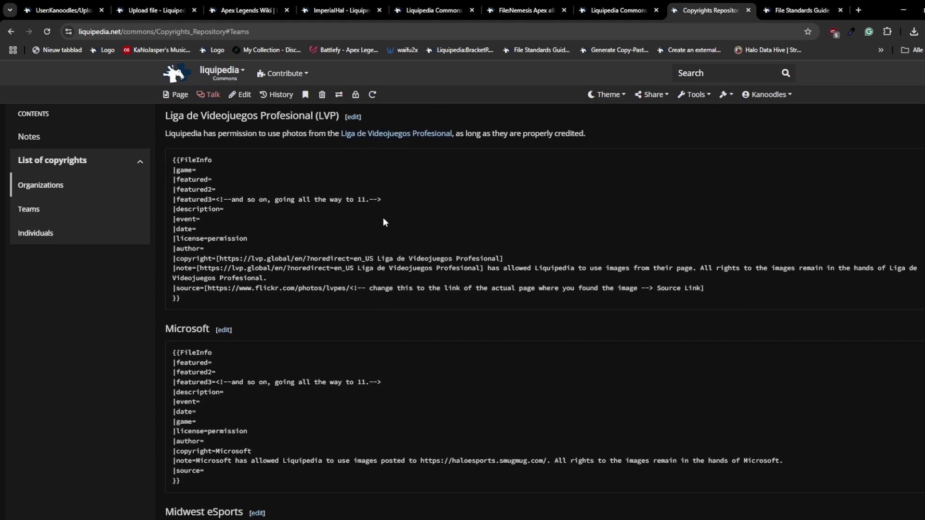
scroll(382, 220, down, 4)
scroll(367, 225, down, 2)
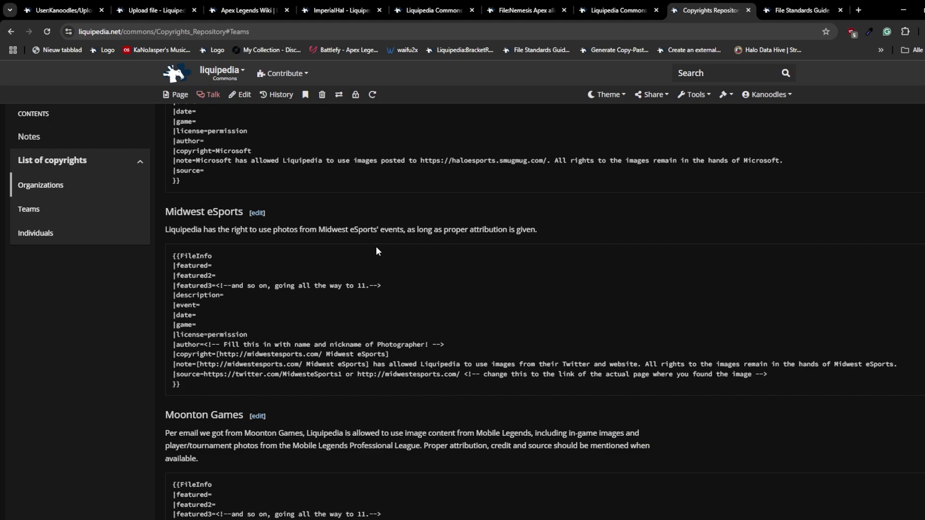
scroll(376, 246, down, 1)
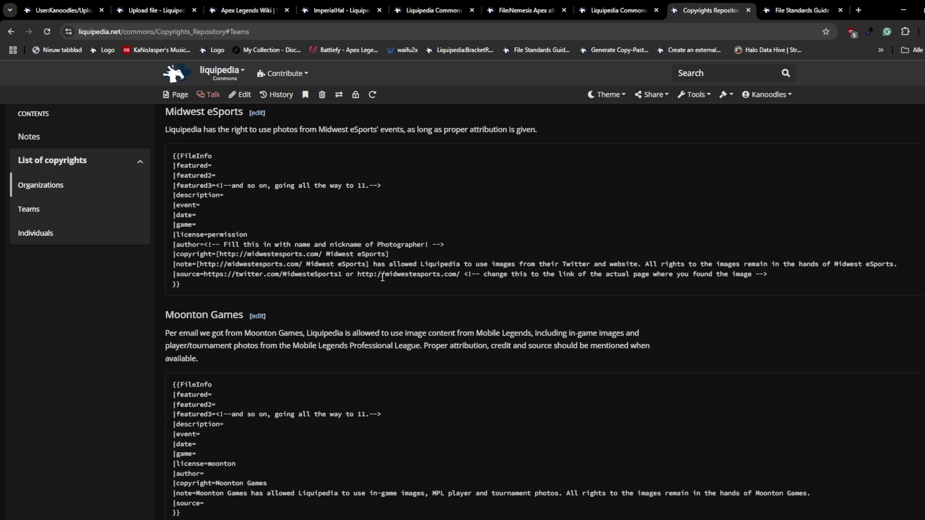
scroll(394, 282, down, 2)
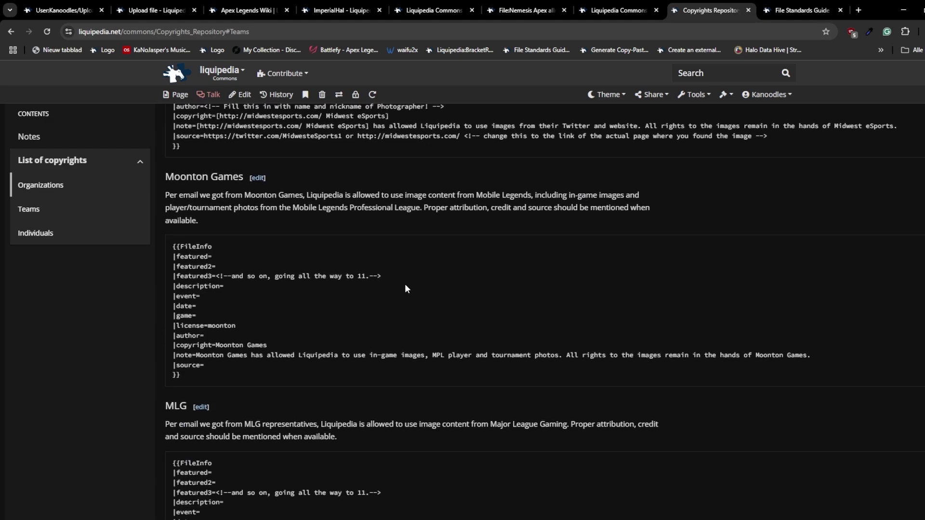
scroll(400, 284, down, 2)
scroll(372, 284, down, 2)
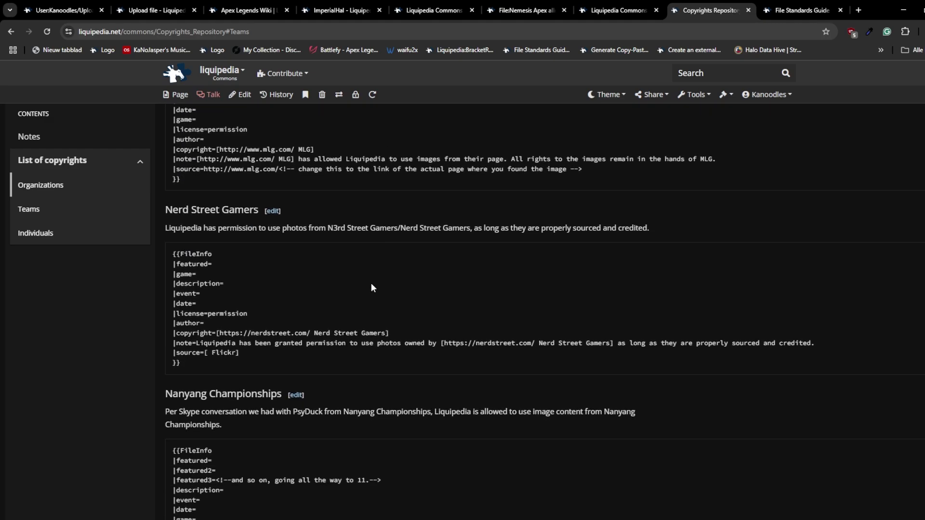
scroll(390, 286, down, 2)
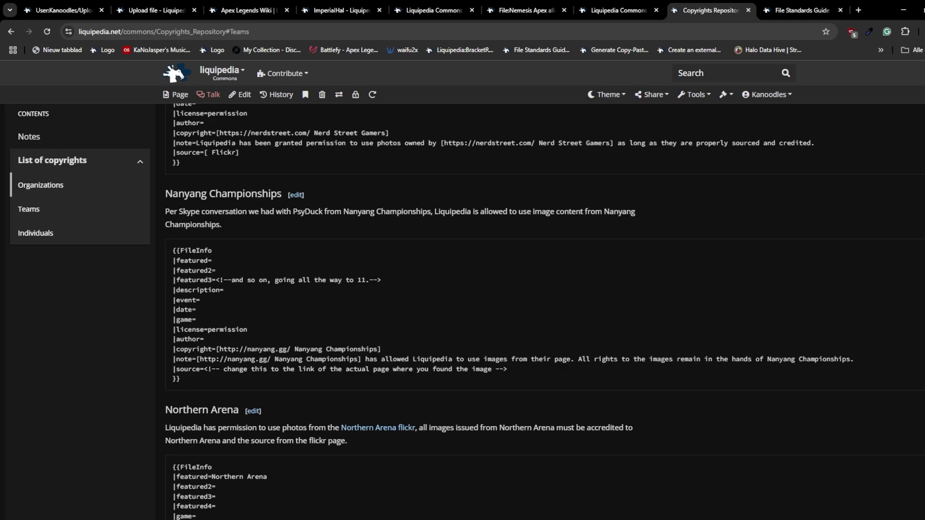
scroll(860, 237, up, 1)
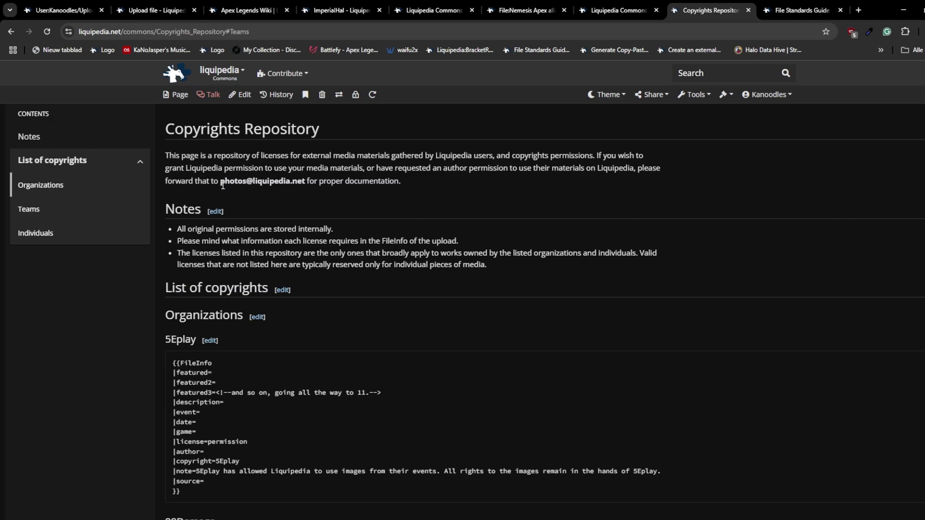
Highlight the permission-request contact address, then return to the ImperialHal player page.
drag(221, 182, 307, 185)
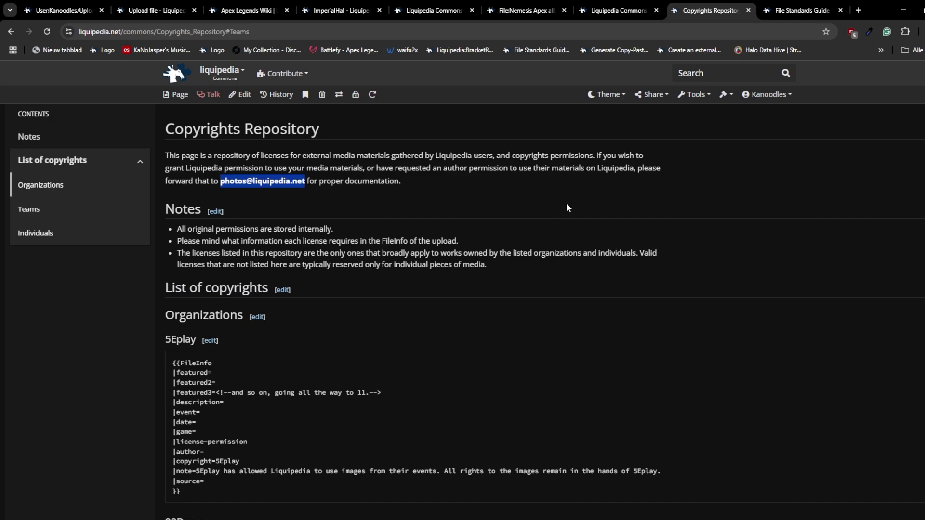
click(335, 8)
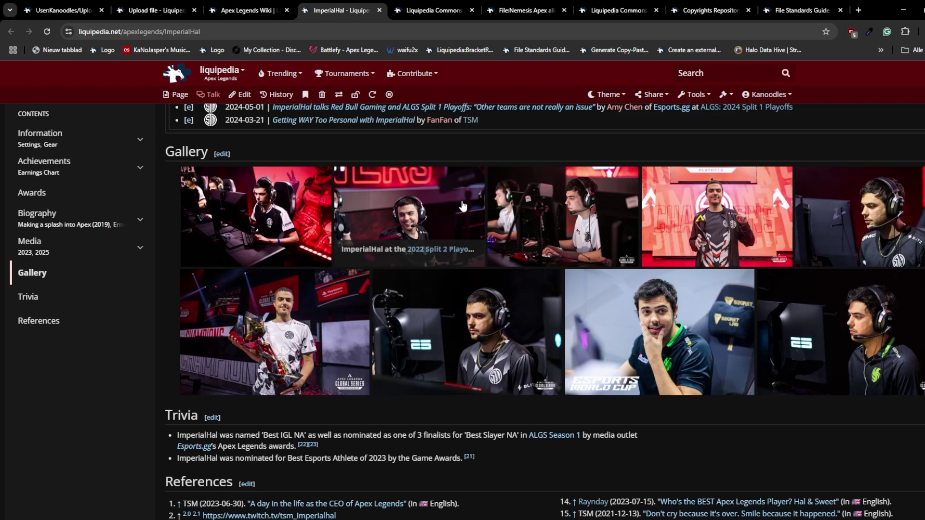
scroll(463, 206, up, 10)
scroll(464, 207, up, 10)
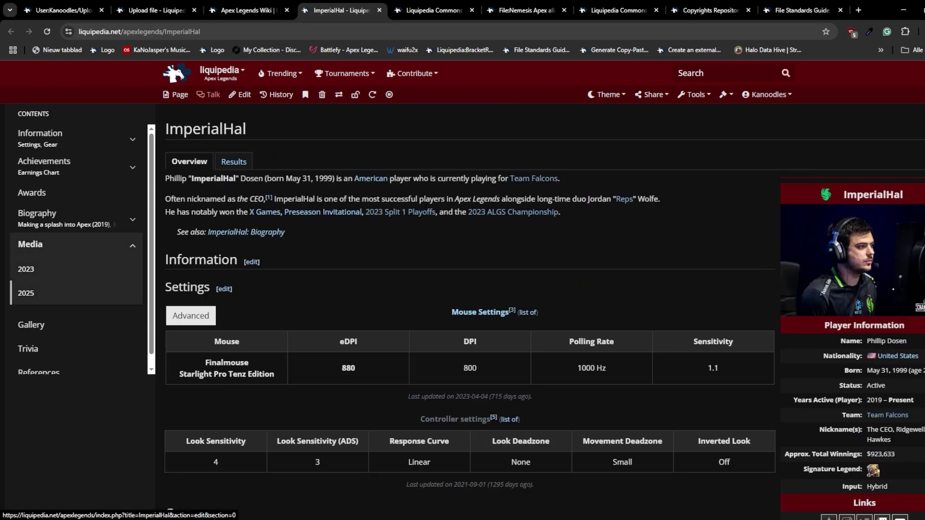
Highlight the ALGS Sapporo image filename on the infobox image= line of ImperialHal's source.
click(244, 94)
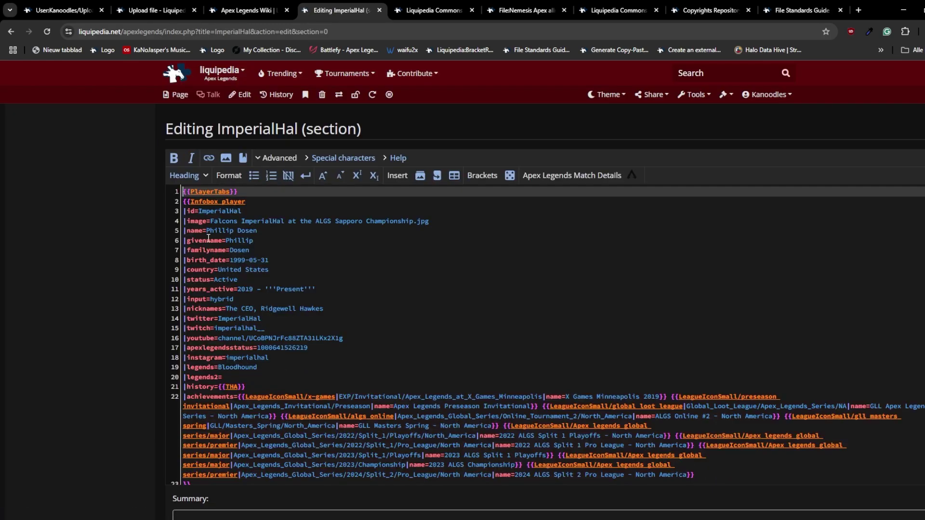
click(210, 221)
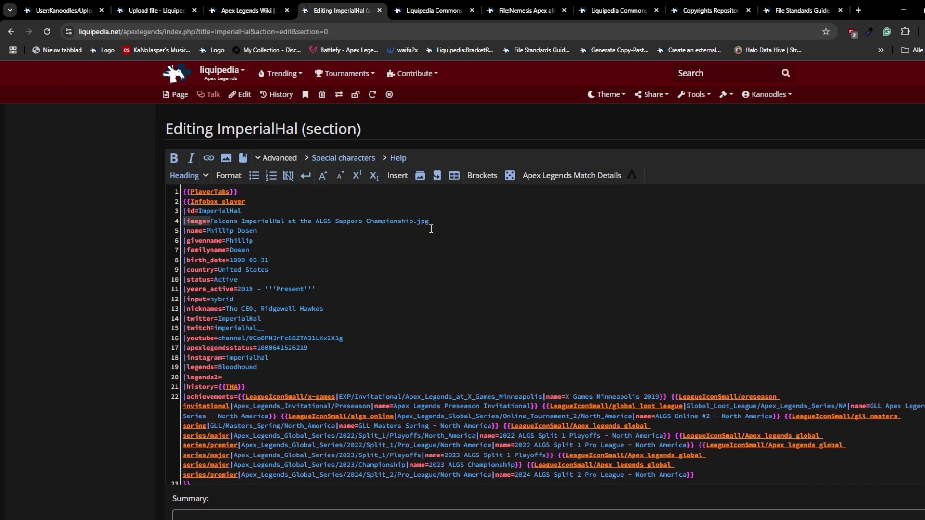
drag(430, 221, 211, 222)
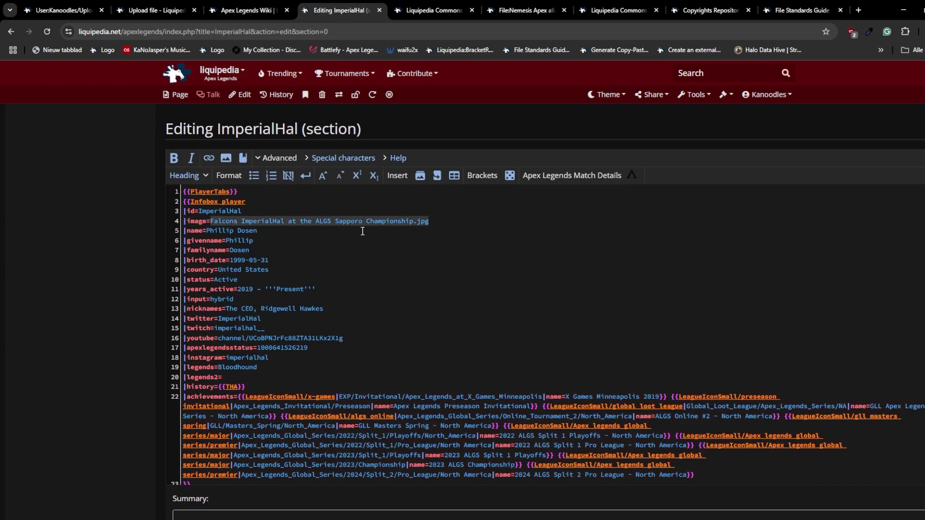
click(242, 221)
drag(210, 221, 430, 221)
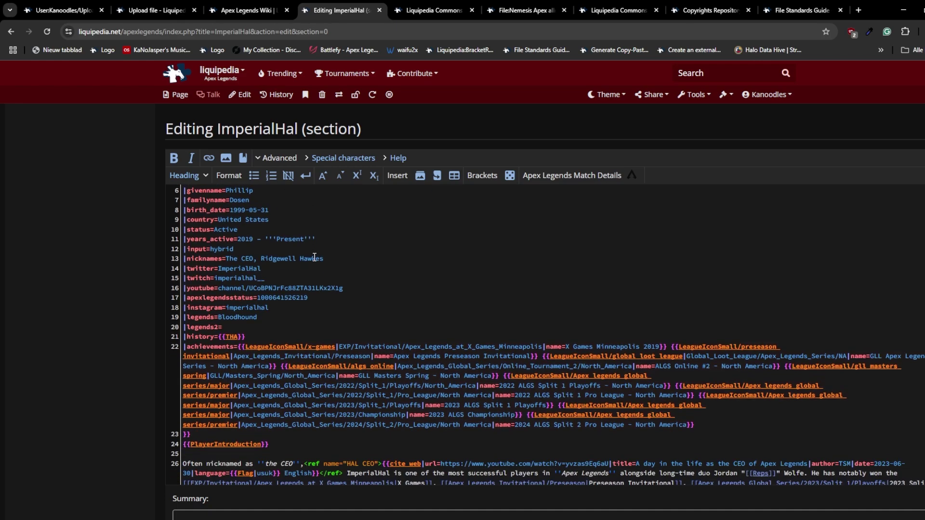
key(alt+Left)
scroll(364, 245, down, 3)
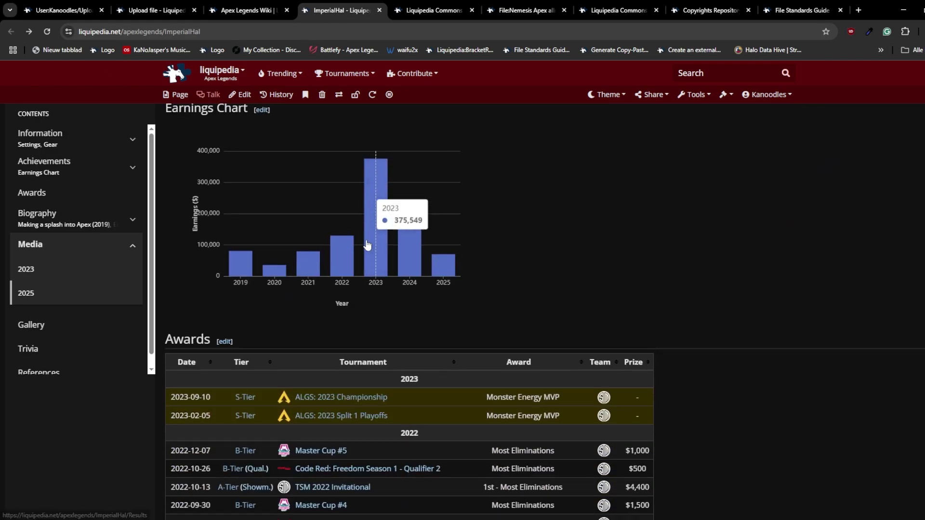
scroll(381, 246, down, 3)
scroll(381, 246, down, 4)
scroll(379, 238, down, 2)
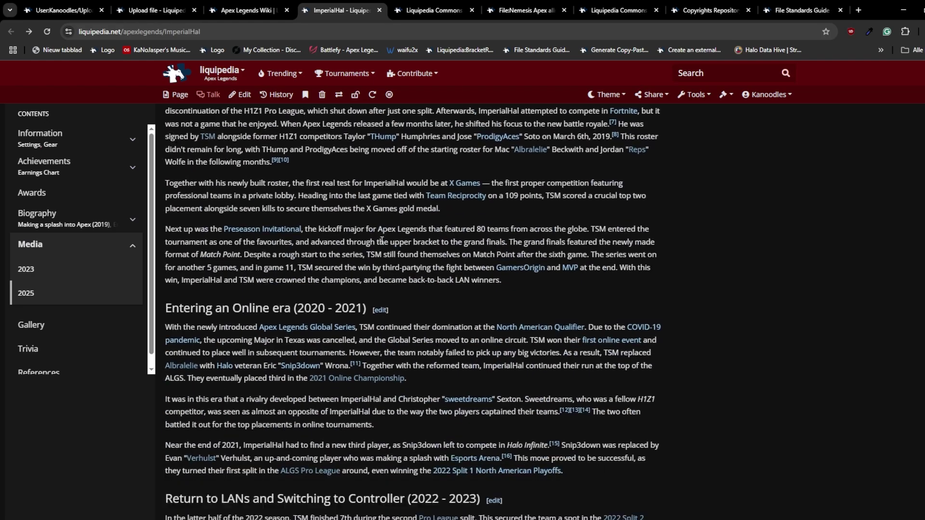
scroll(378, 242, down, 4)
scroll(378, 246, down, 8)
scroll(704, 302, up, 2)
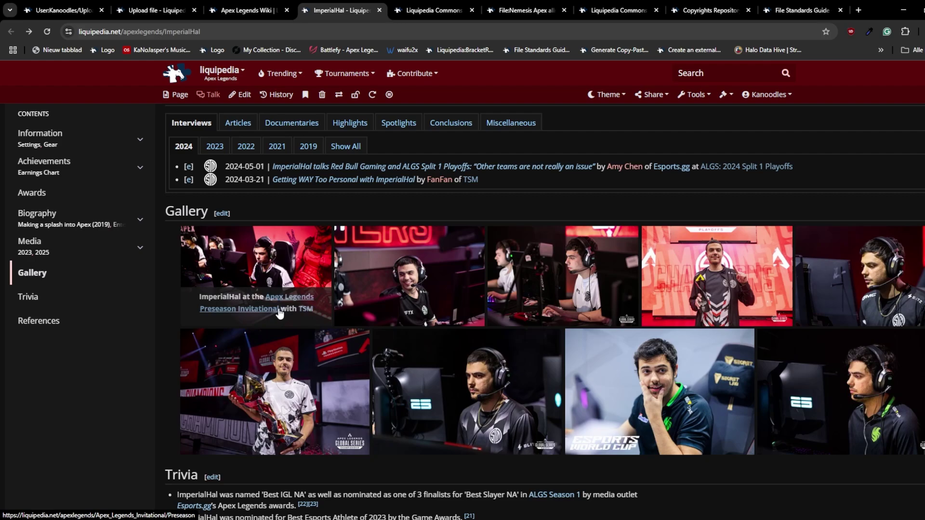
mouse_move(563, 274)
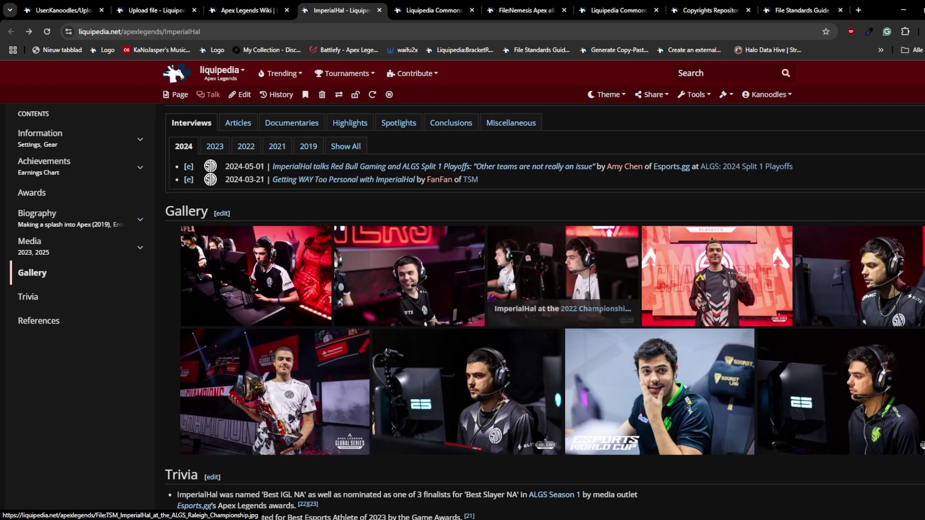
click(221, 215)
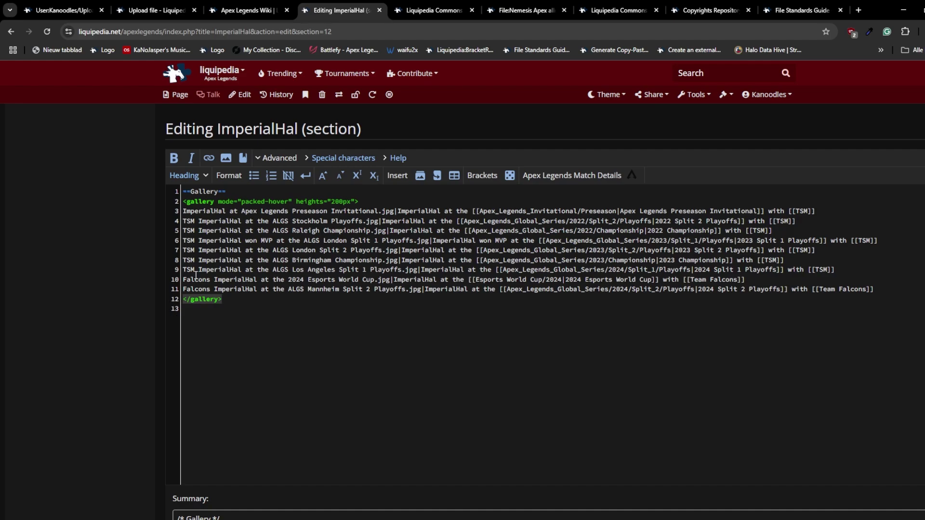
click(185, 201)
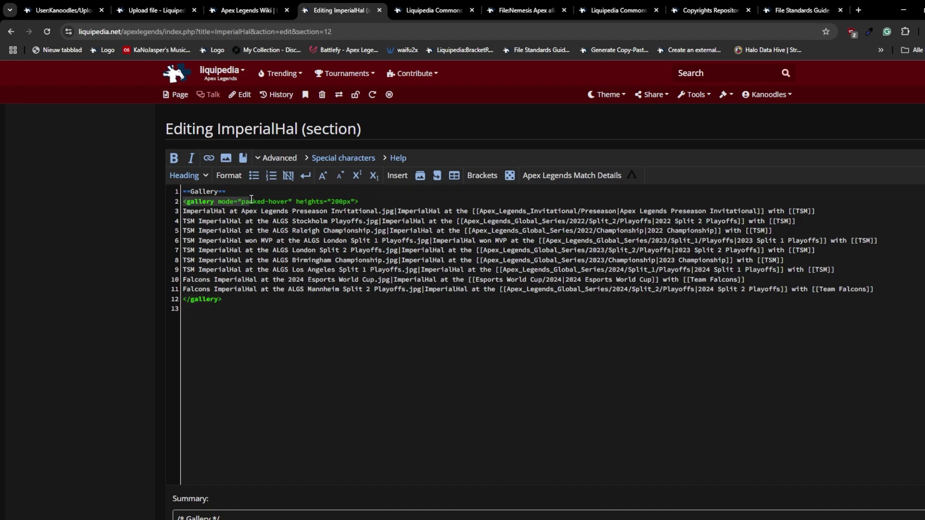
drag(251, 199, 290, 201)
key(End)
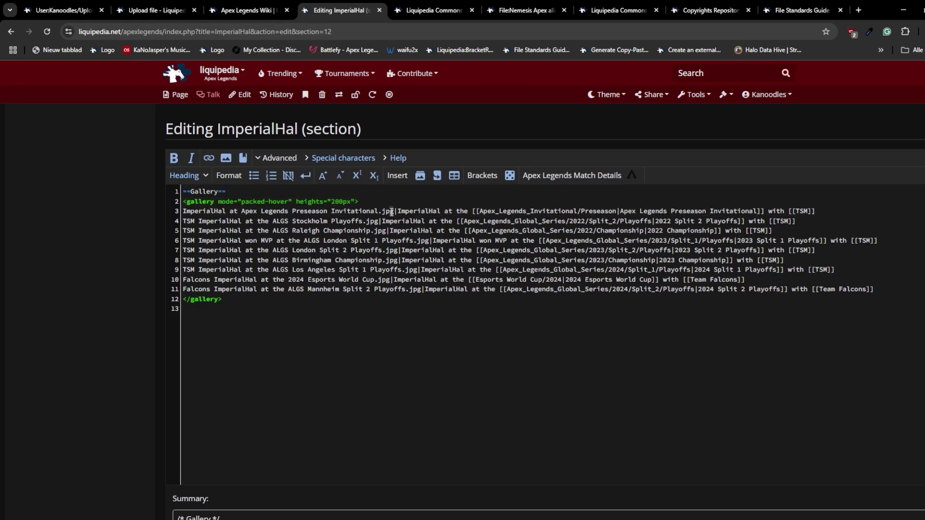
drag(394, 211, 181, 212)
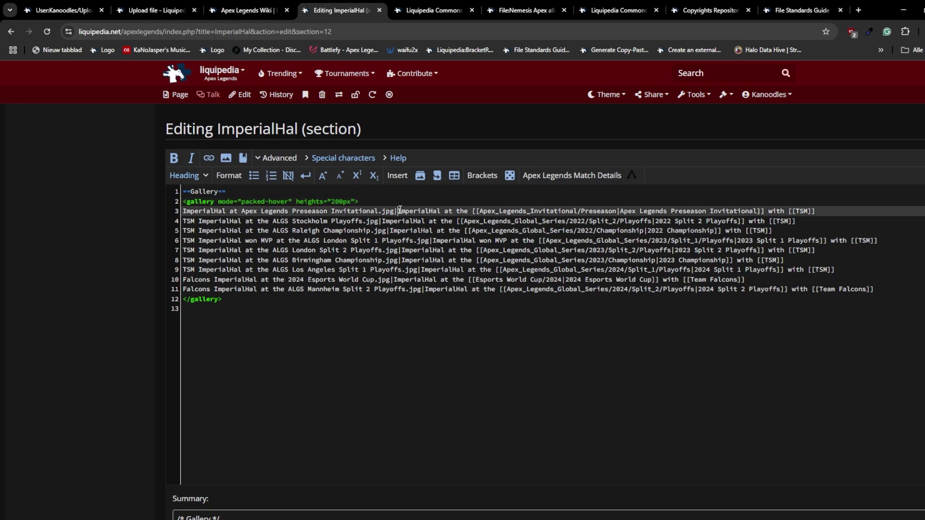
key(shift+Up)
drag(825, 210, 398, 211)
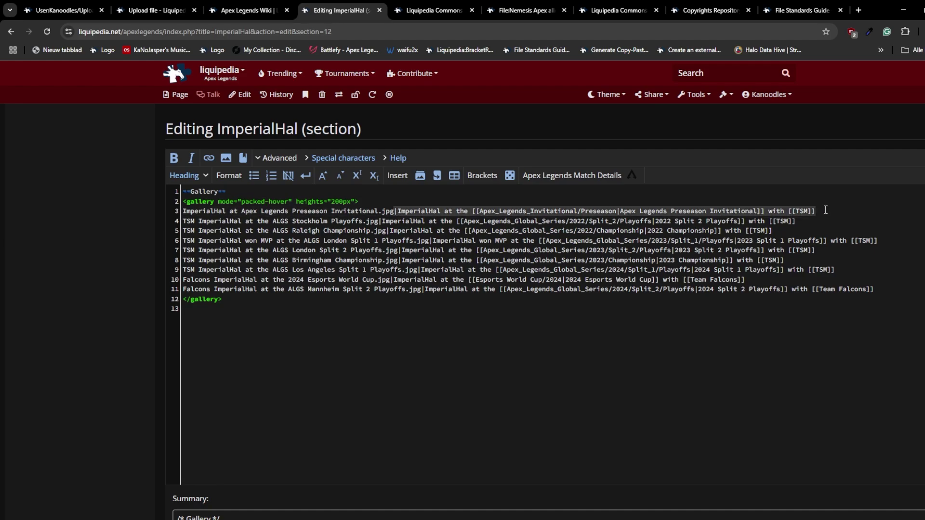
click(11, 31)
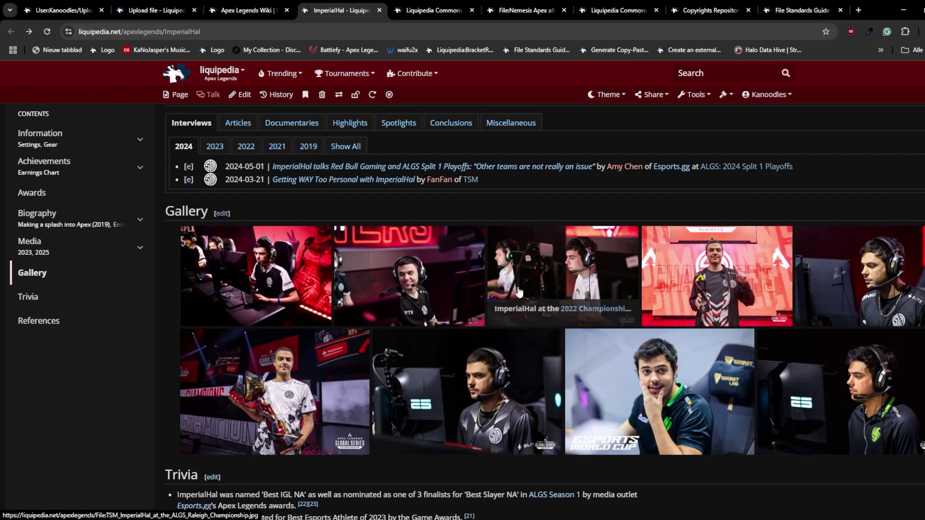
scroll(556, 357, up, 15)
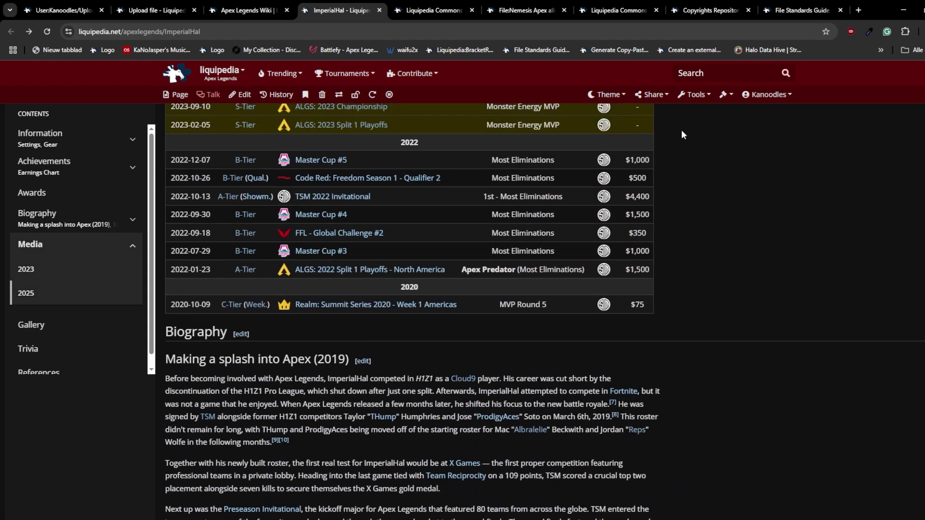
View the Team Template page's dark mode image field and Upload file page, then return to the guide.
click(636, 258)
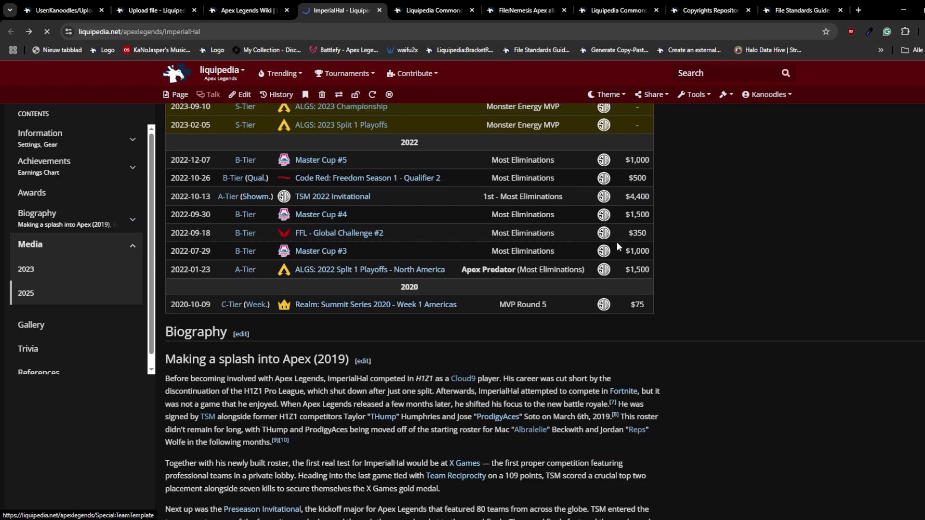
scroll(517, 254, down, 1)
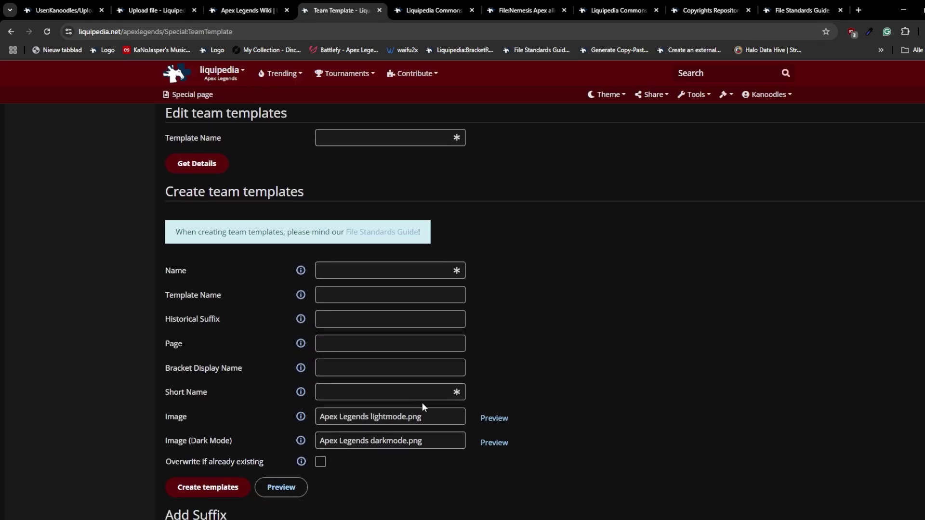
drag(434, 417, 317, 414)
drag(434, 441, 323, 431)
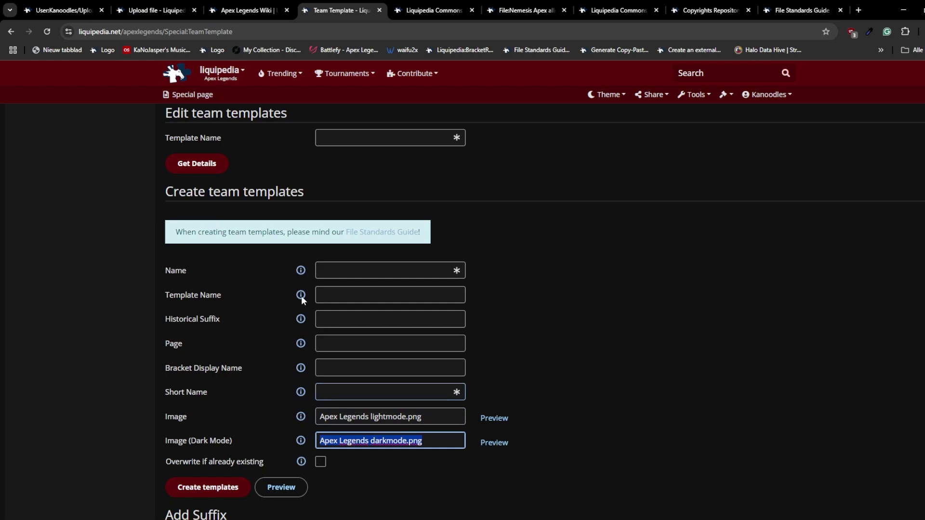
click(159, 19)
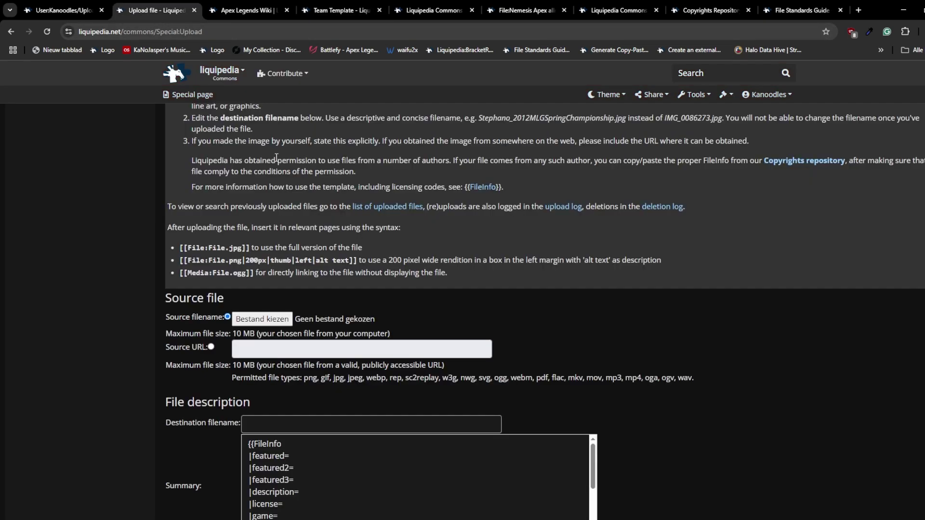
scroll(397, 192, down, 1)
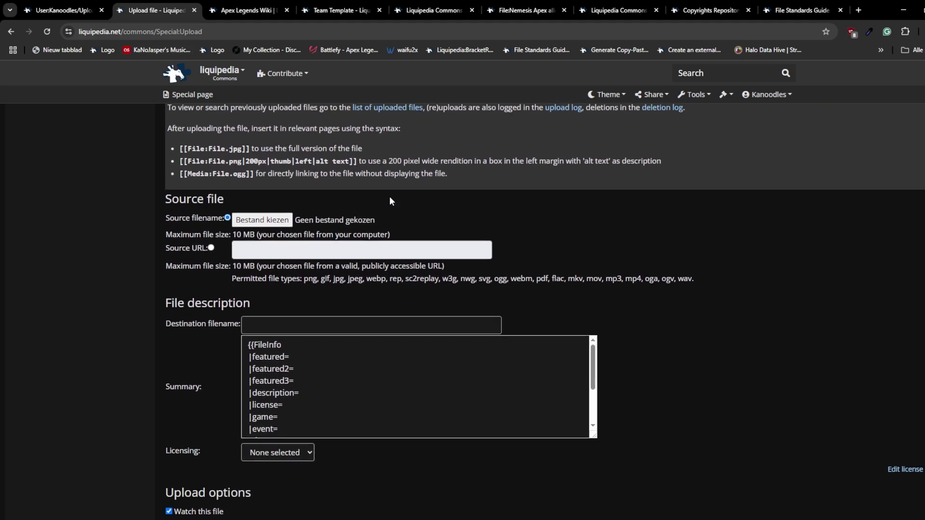
key(ctrl+shift+Tab)
drag(177, 288, 198, 289)
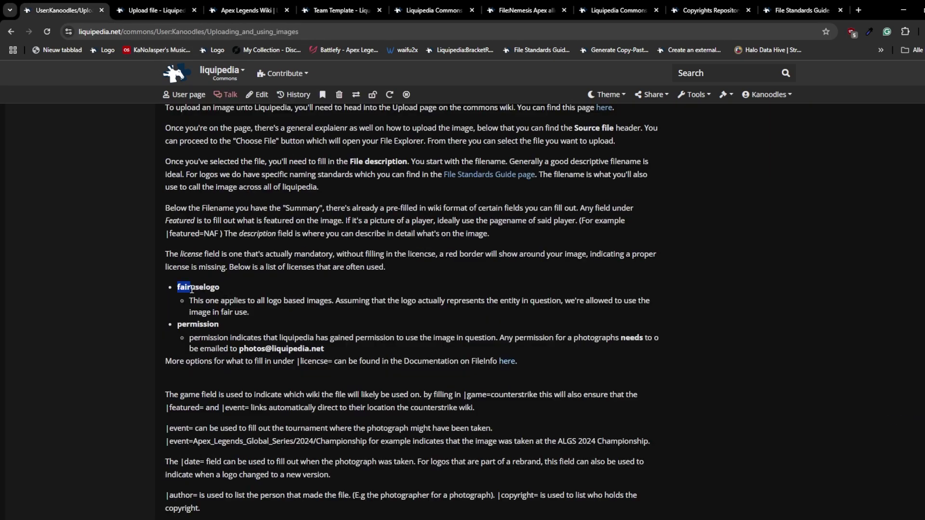
drag(177, 324, 219, 324)
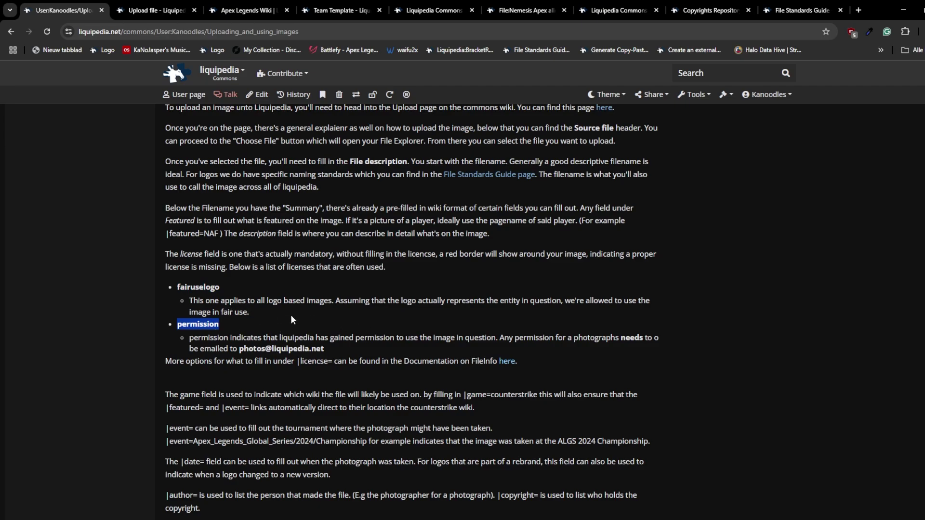
scroll(291, 319, down, 1)
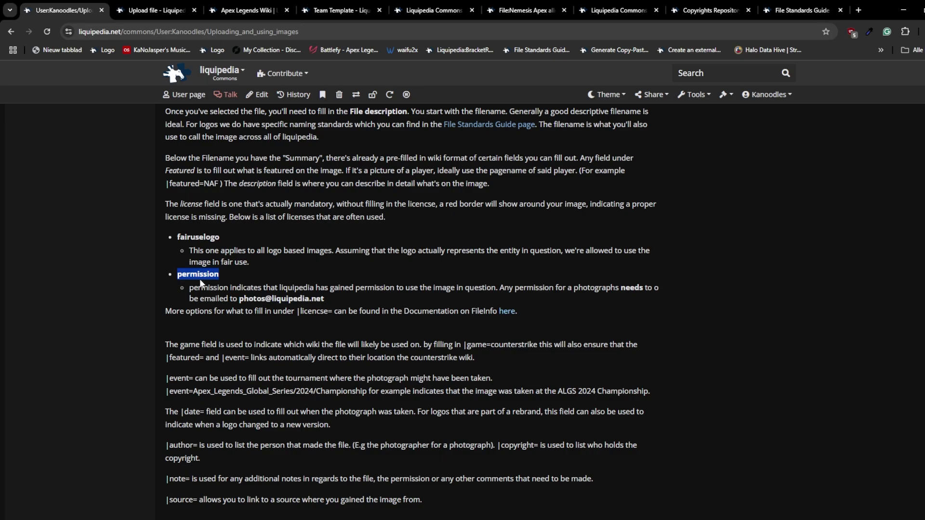
scroll(200, 283, down, 2)
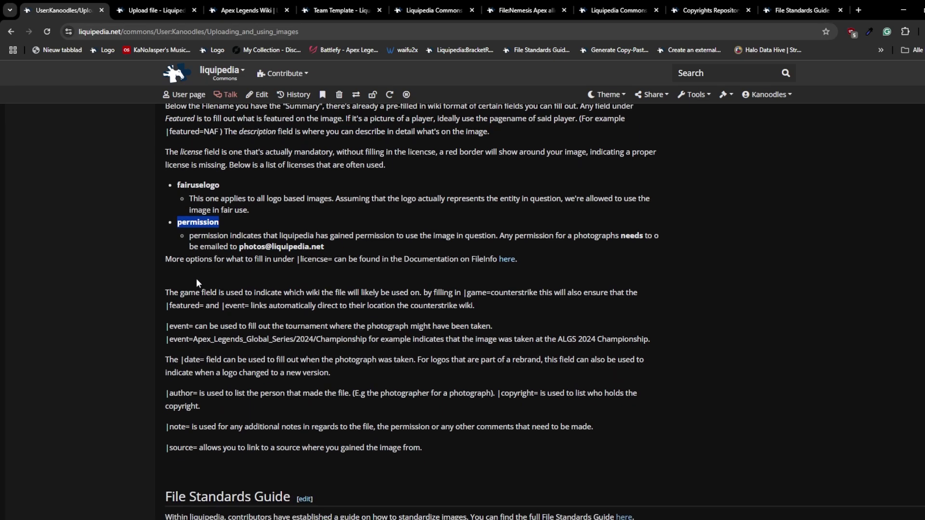
scroll(193, 276, down, 2)
scroll(184, 271, down, 1)
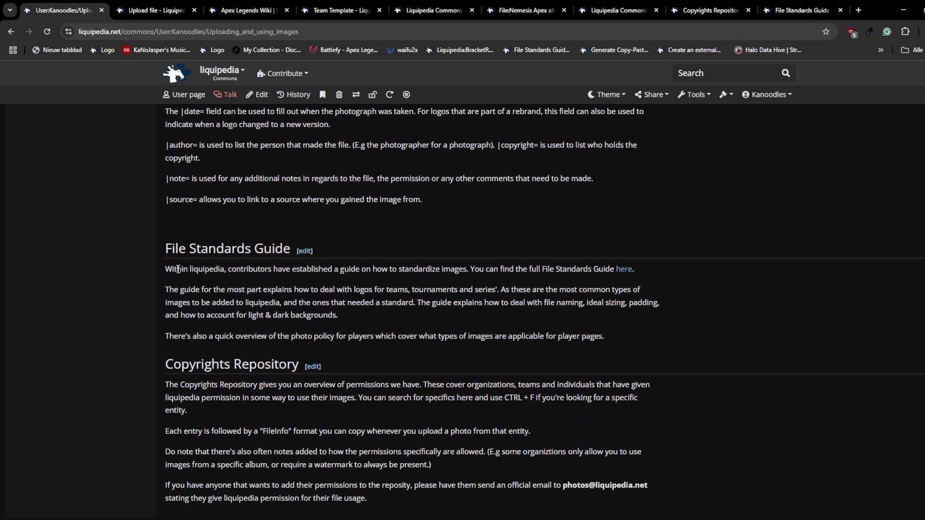
scroll(172, 267, down, 1)
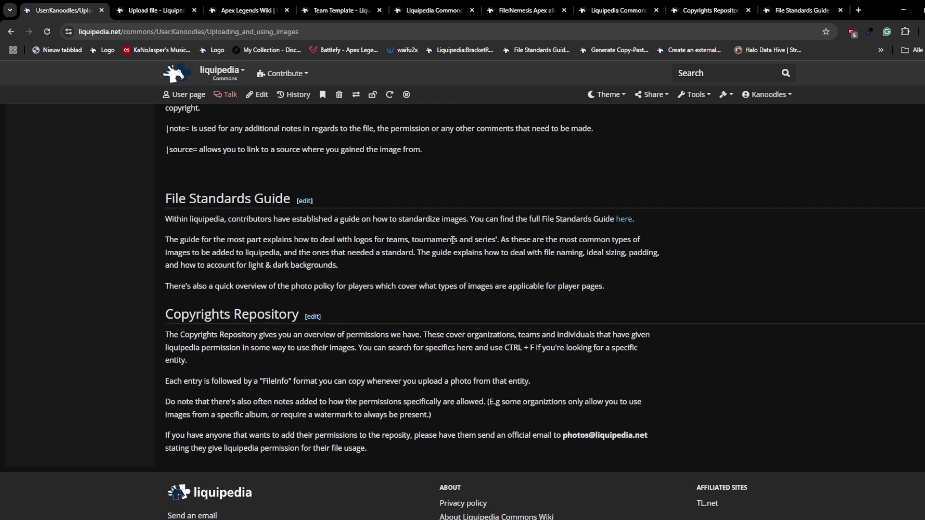
drag(174, 315, 276, 316)
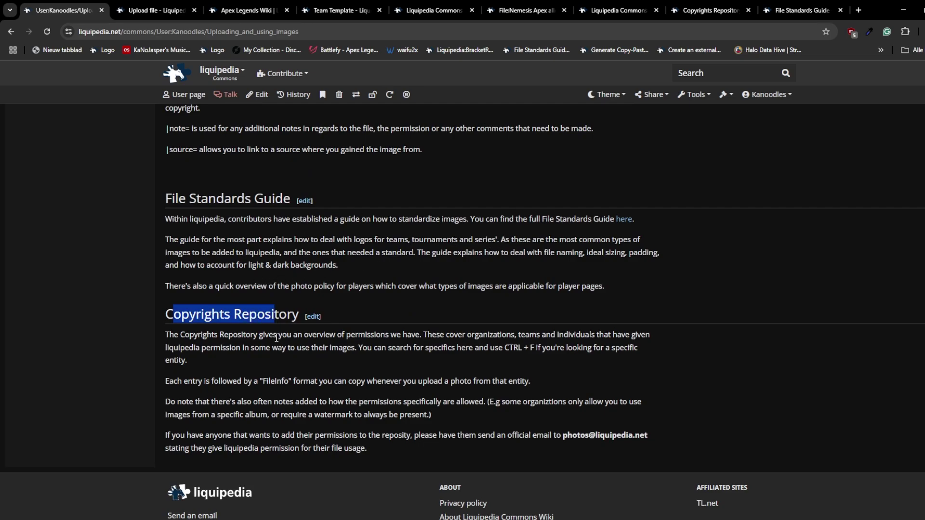
click(276, 338)
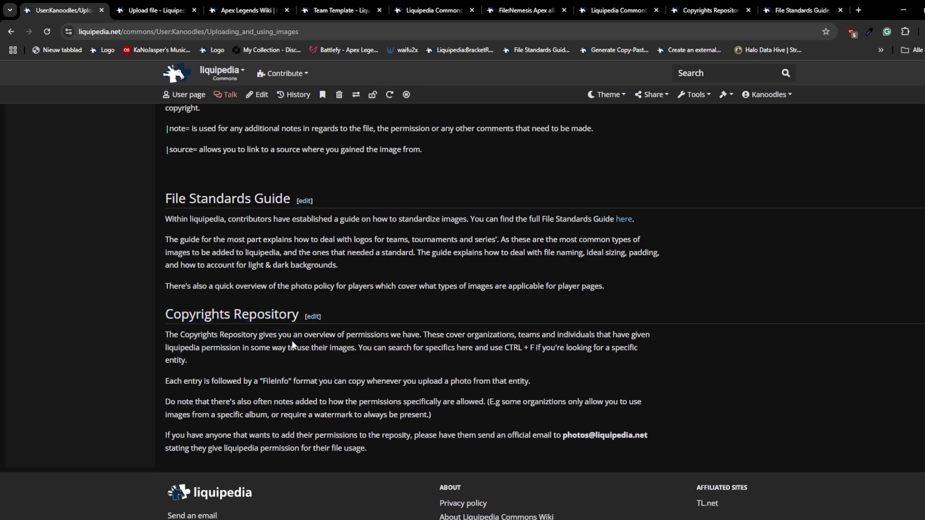
scroll(281, 332, up, 3)
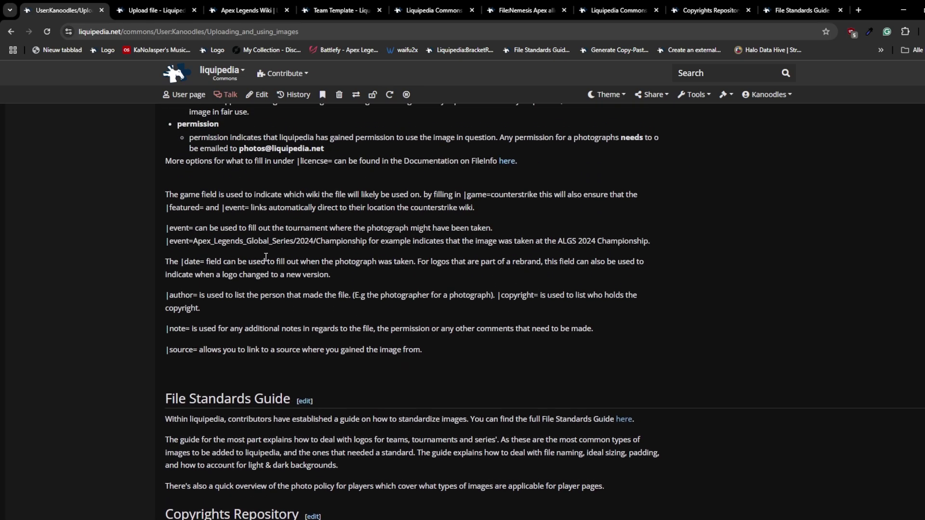